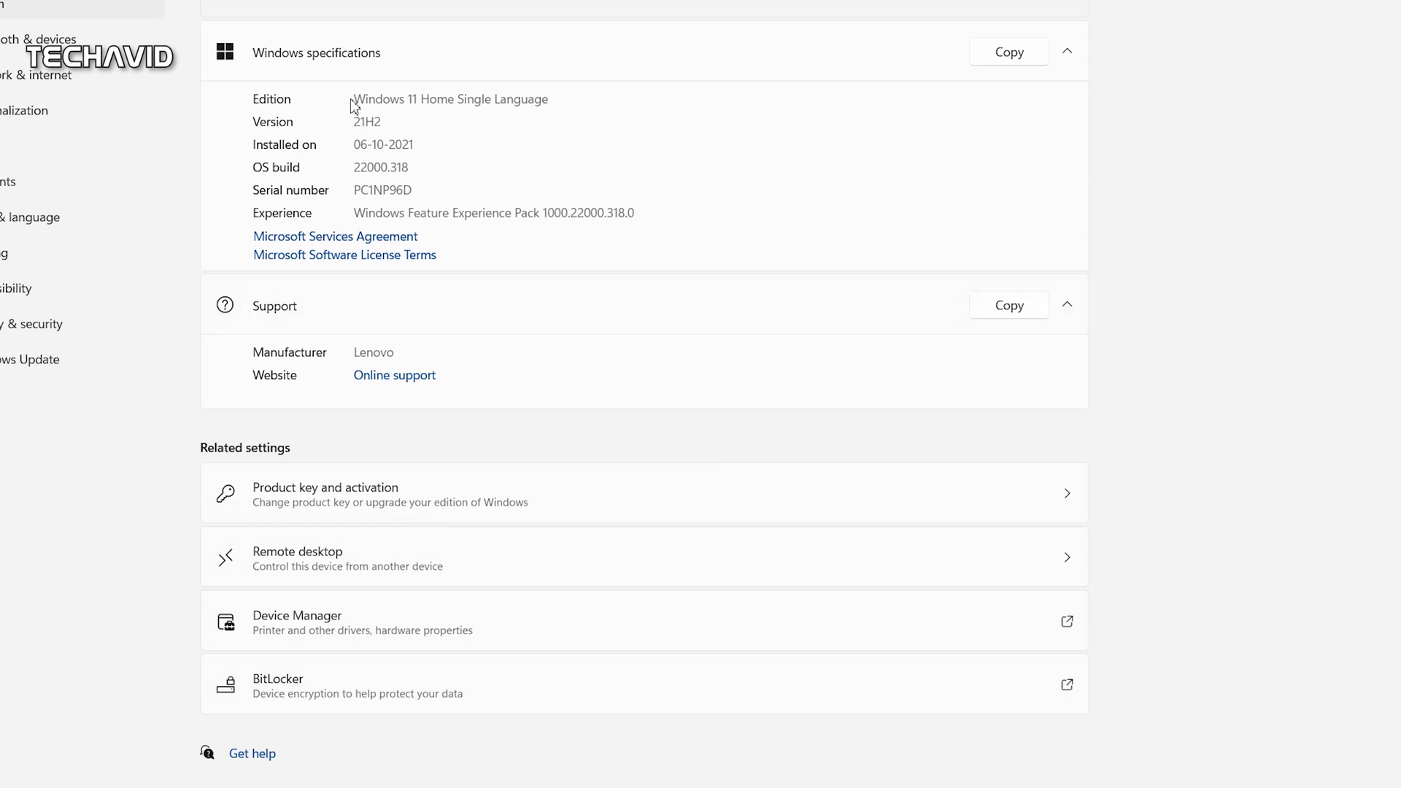
Step: Check the installed Windows edition in the Windows specifications
drag(357, 99, 574, 101)
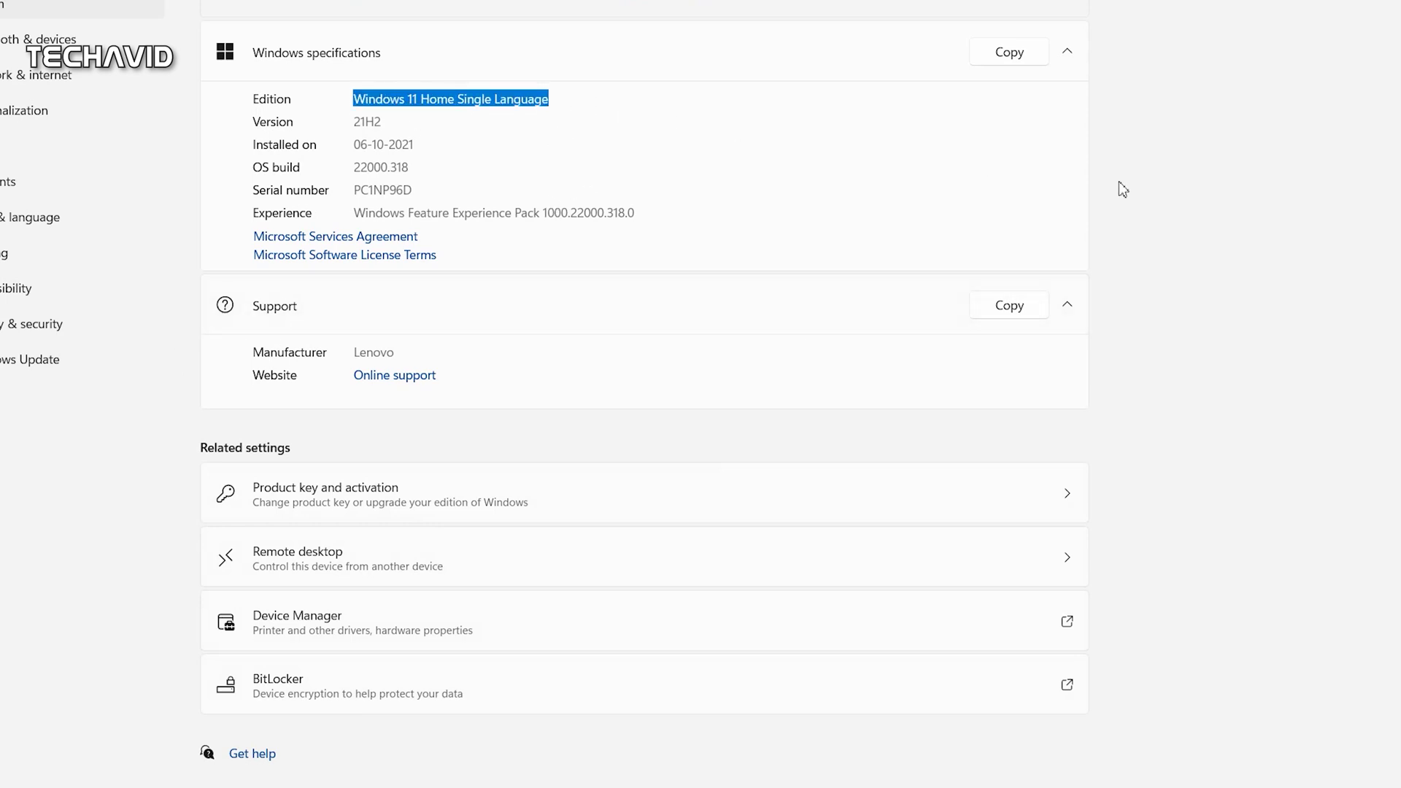
click(834, 186)
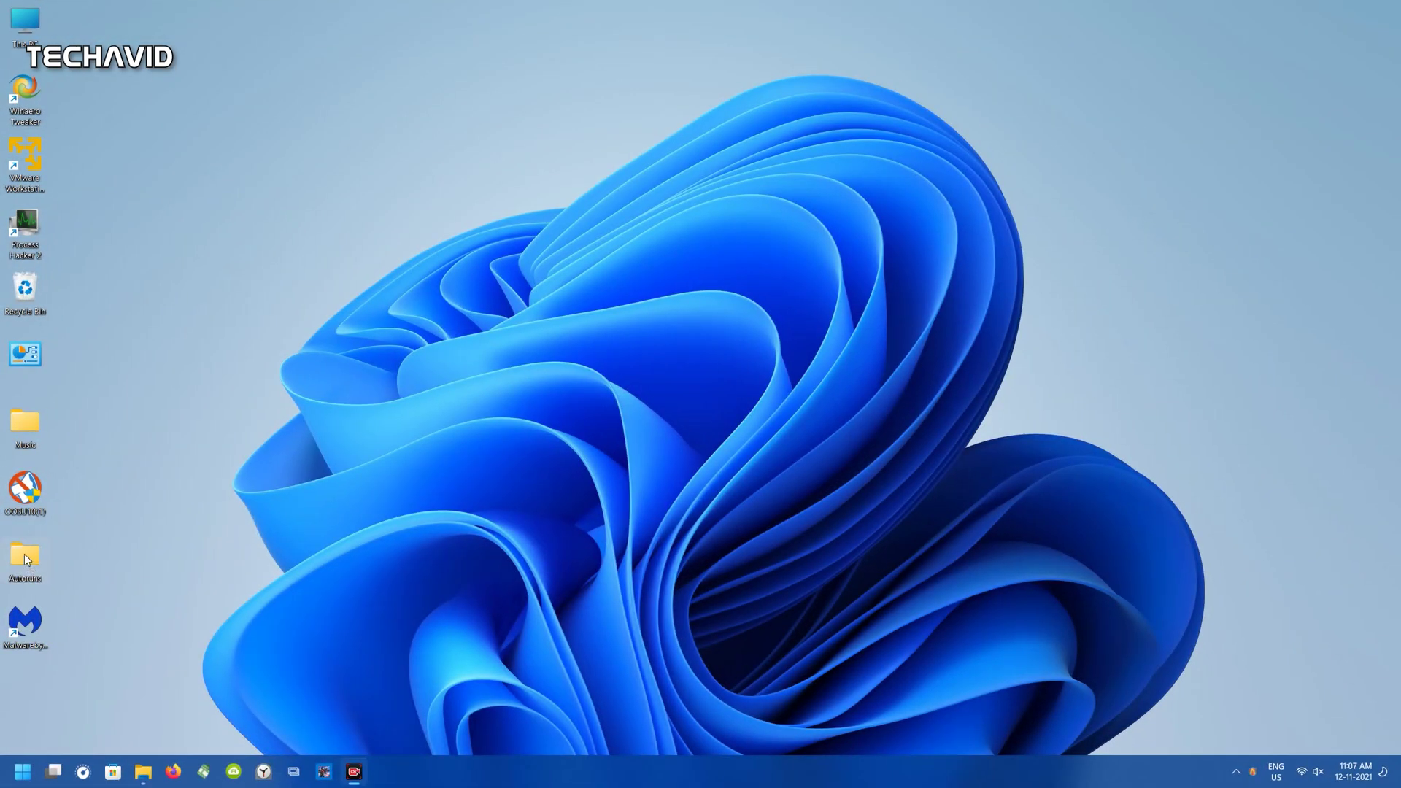
Step: Try to move the Autoruns desktop folder onto File Explorer in the taskbar
drag(24, 554, 145, 775)
mouse_move(145, 774)
mouse_down()
mouse_move(146, 755)
mouse_move(143, 772)
mouse_up()
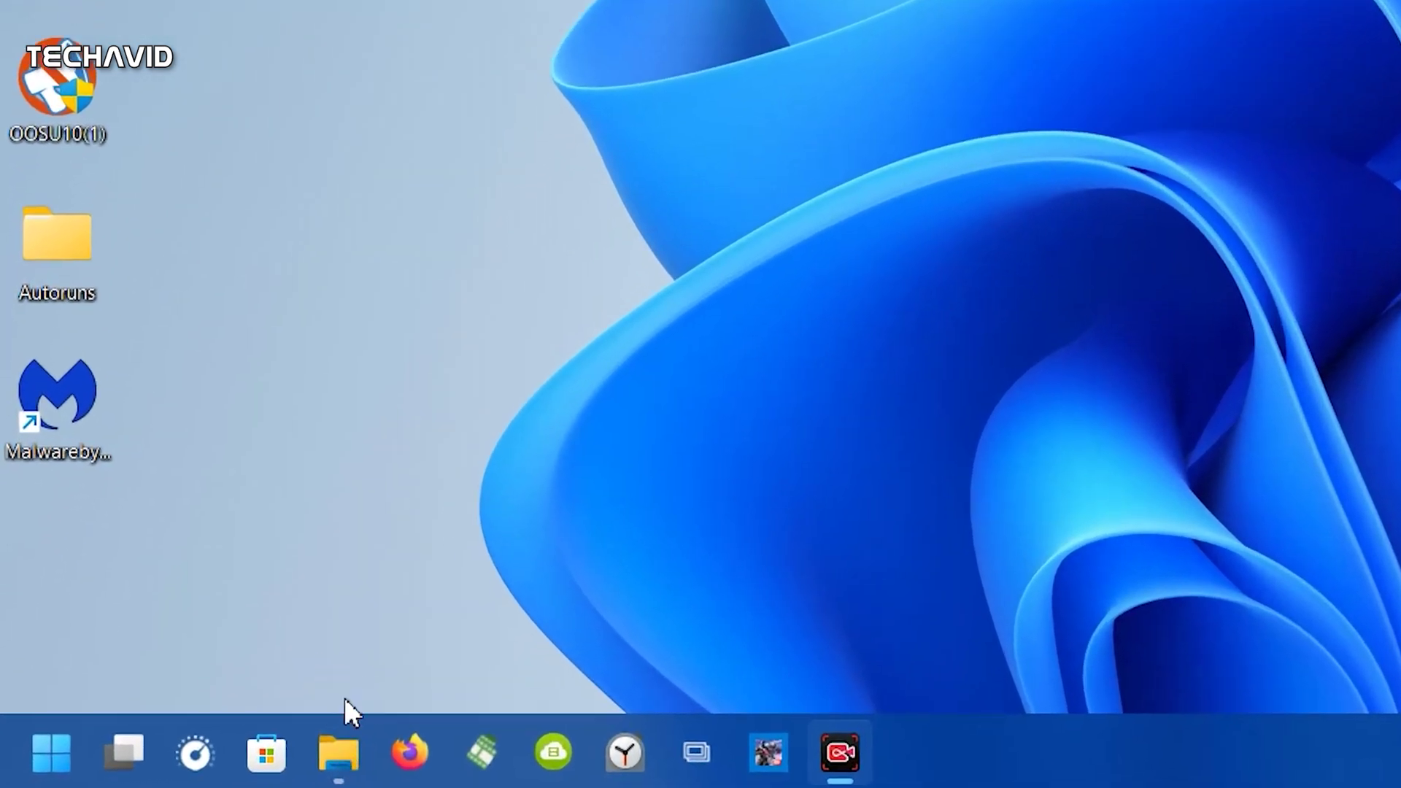
drag(340, 746, 219, 217)
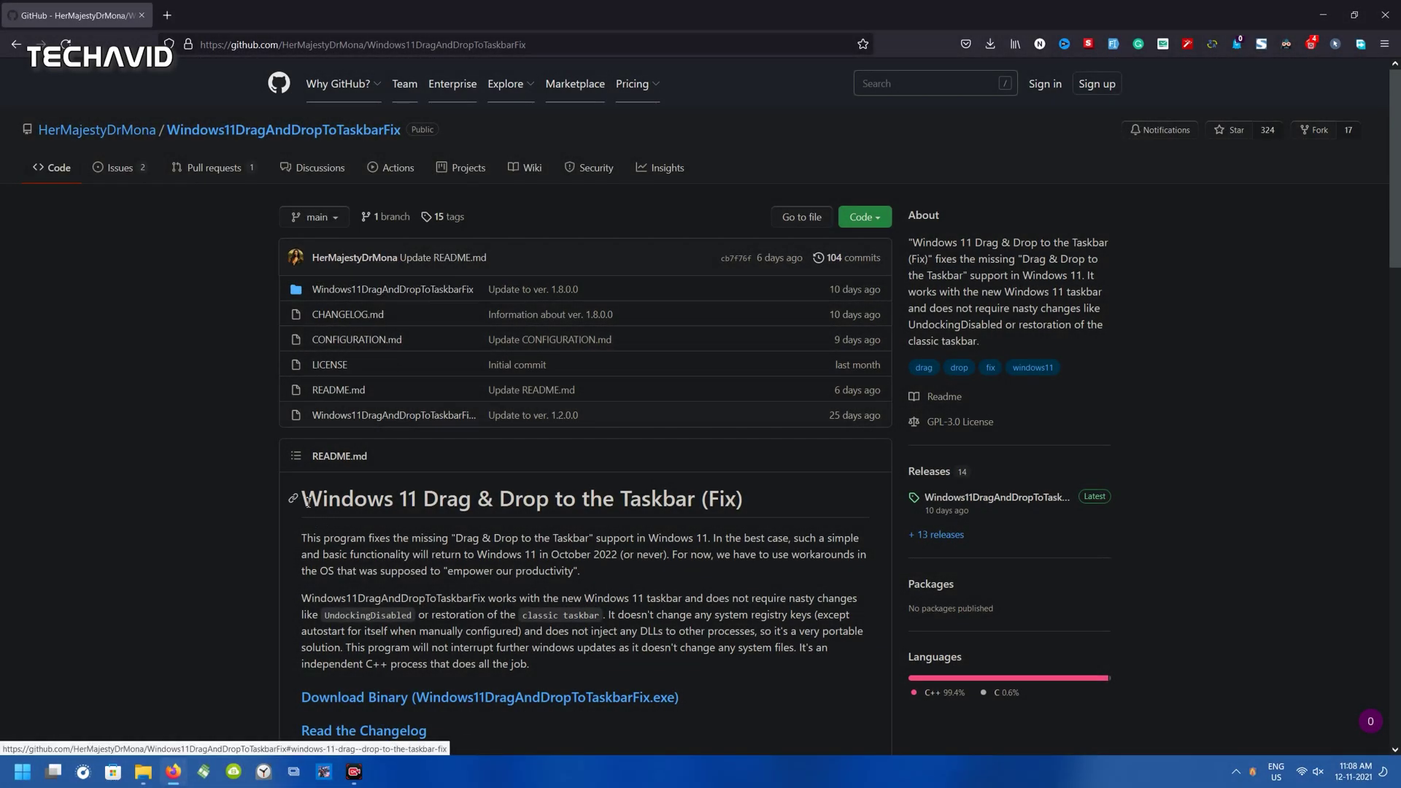
Step: Download Windows11DragAndDropToTaskbarFix.exe version 1.8.0.0 from the project's GitHub releases and save the file
drag(308, 502, 744, 505)
click(638, 562)
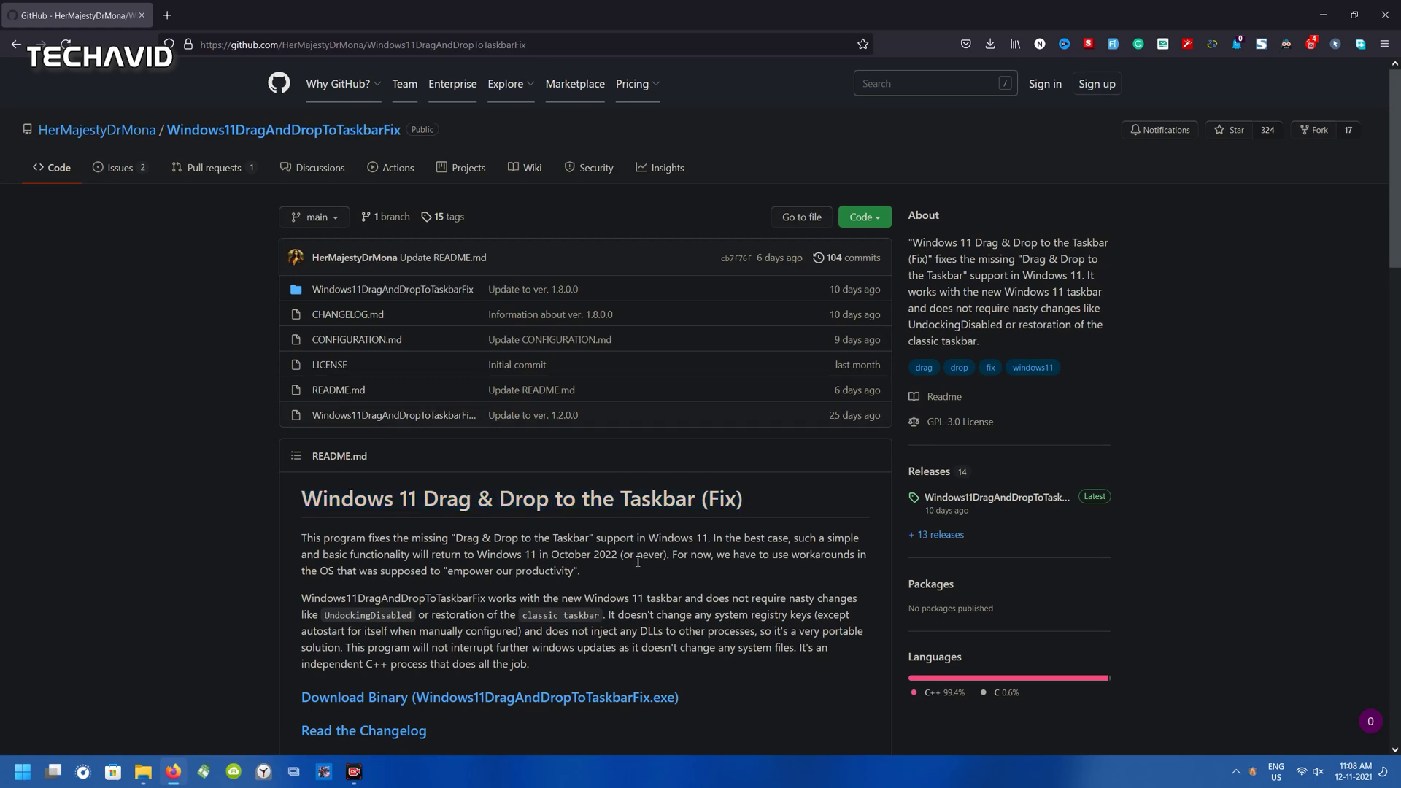
scroll(647, 544, down, 4)
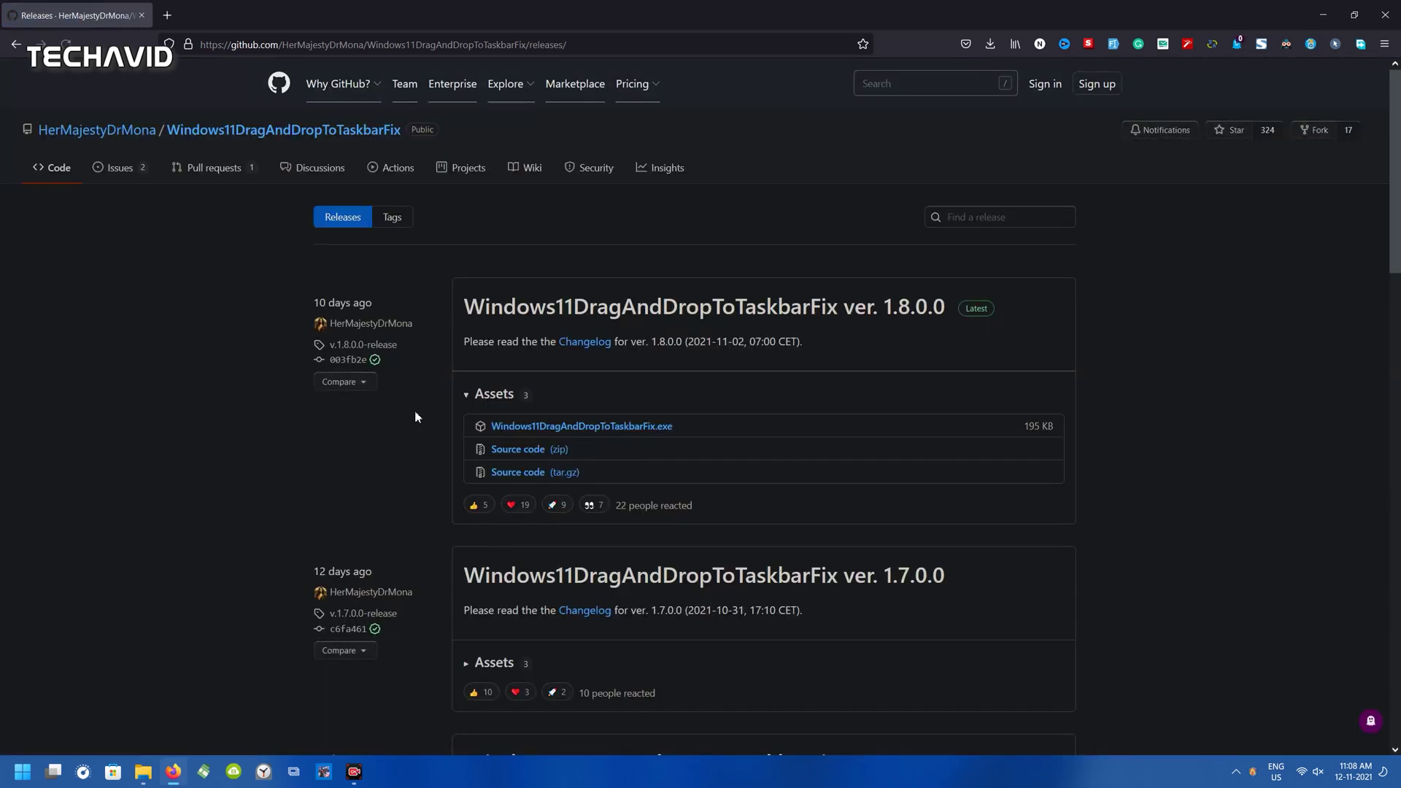
click(591, 428)
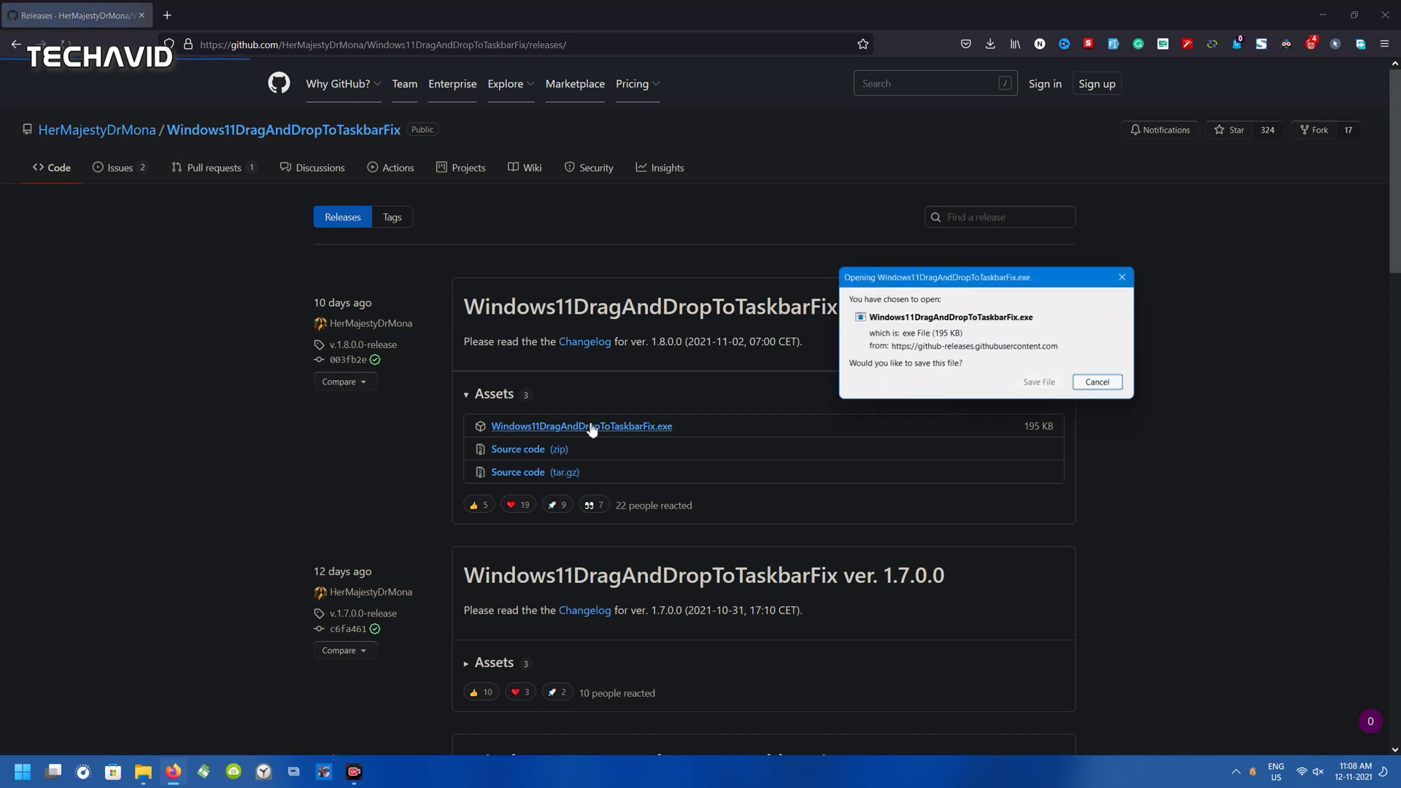
click(1039, 383)
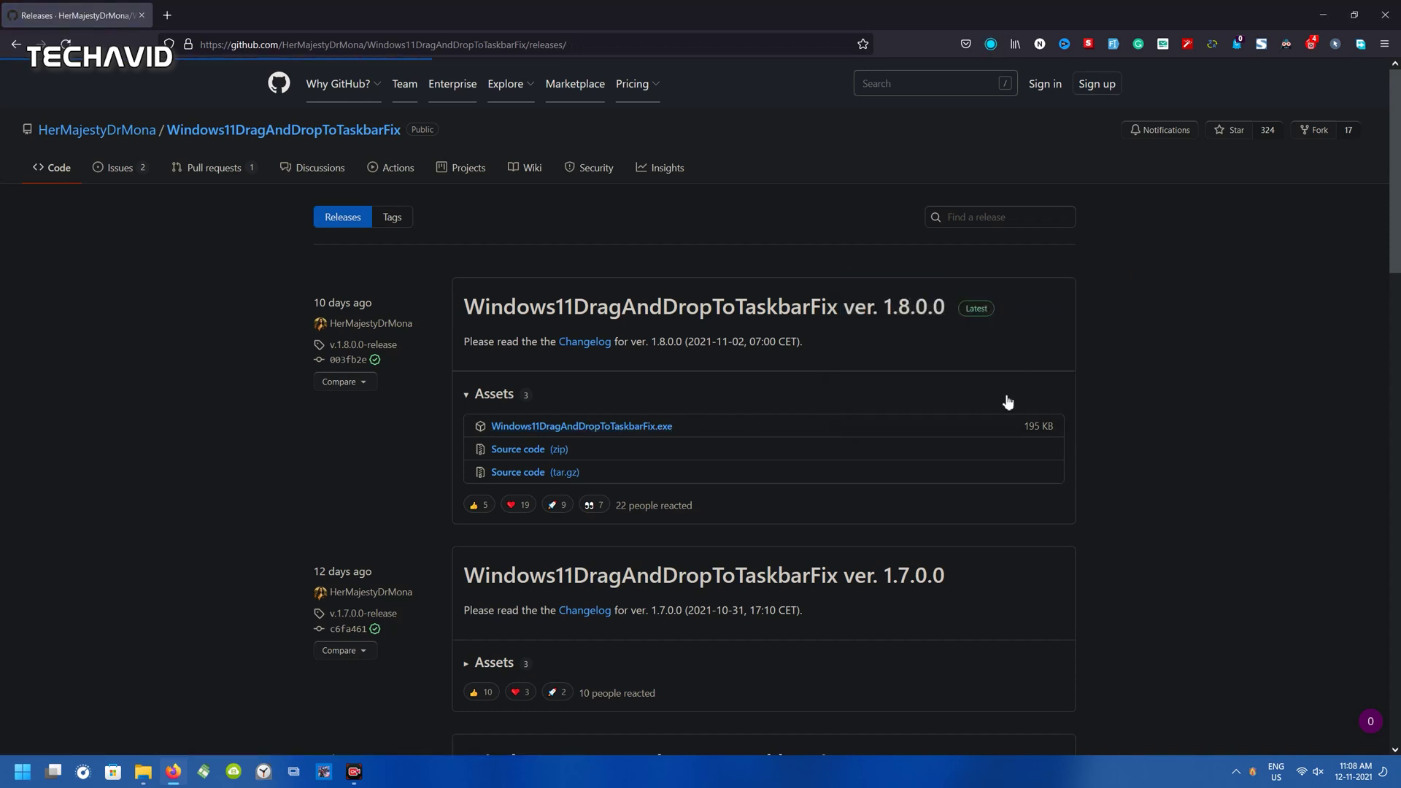
Step: Run the downloaded Windows11DragAndDropToTaskbarFix.exe, overriding the Microsoft Defender SmartScreen block
click(991, 44)
click(908, 78)
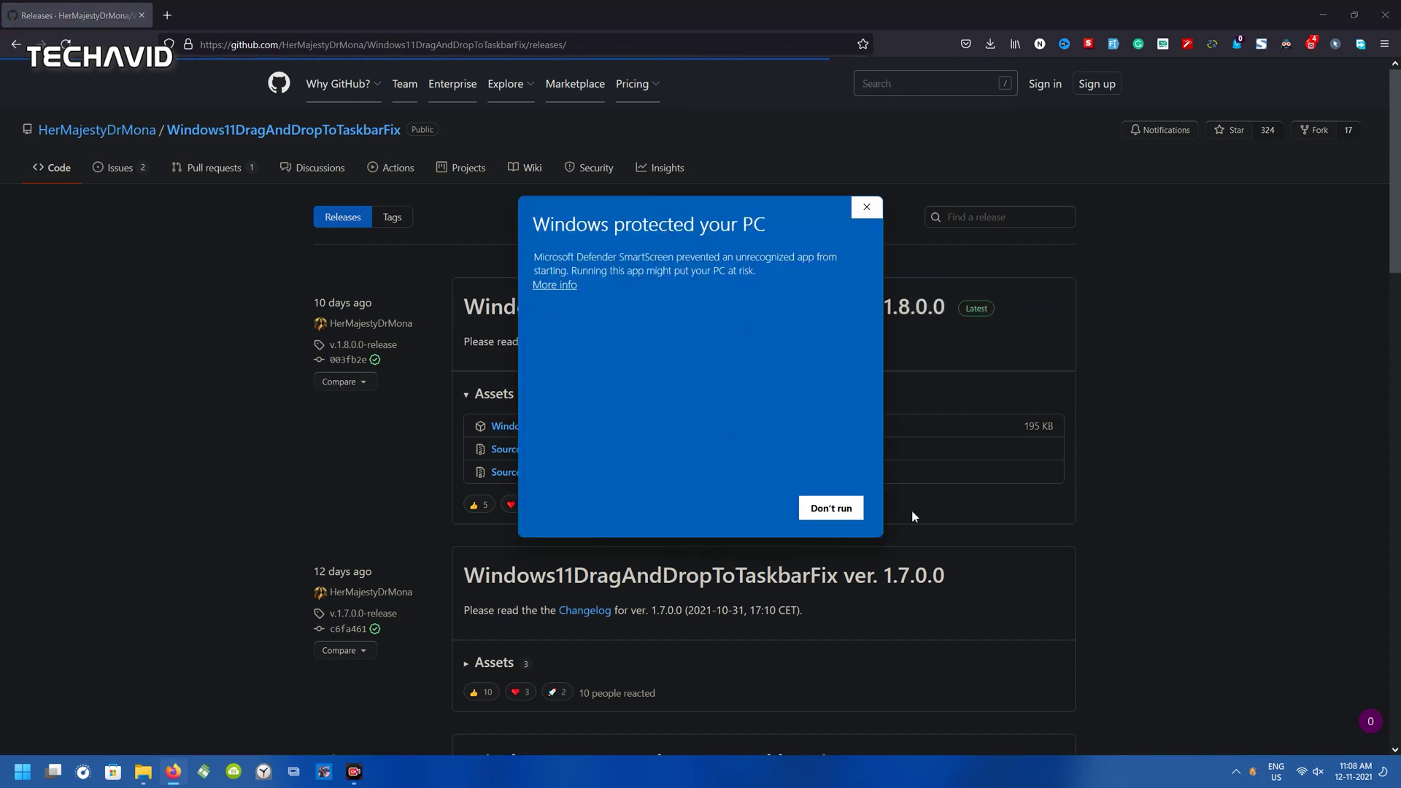
click(566, 288)
click(769, 507)
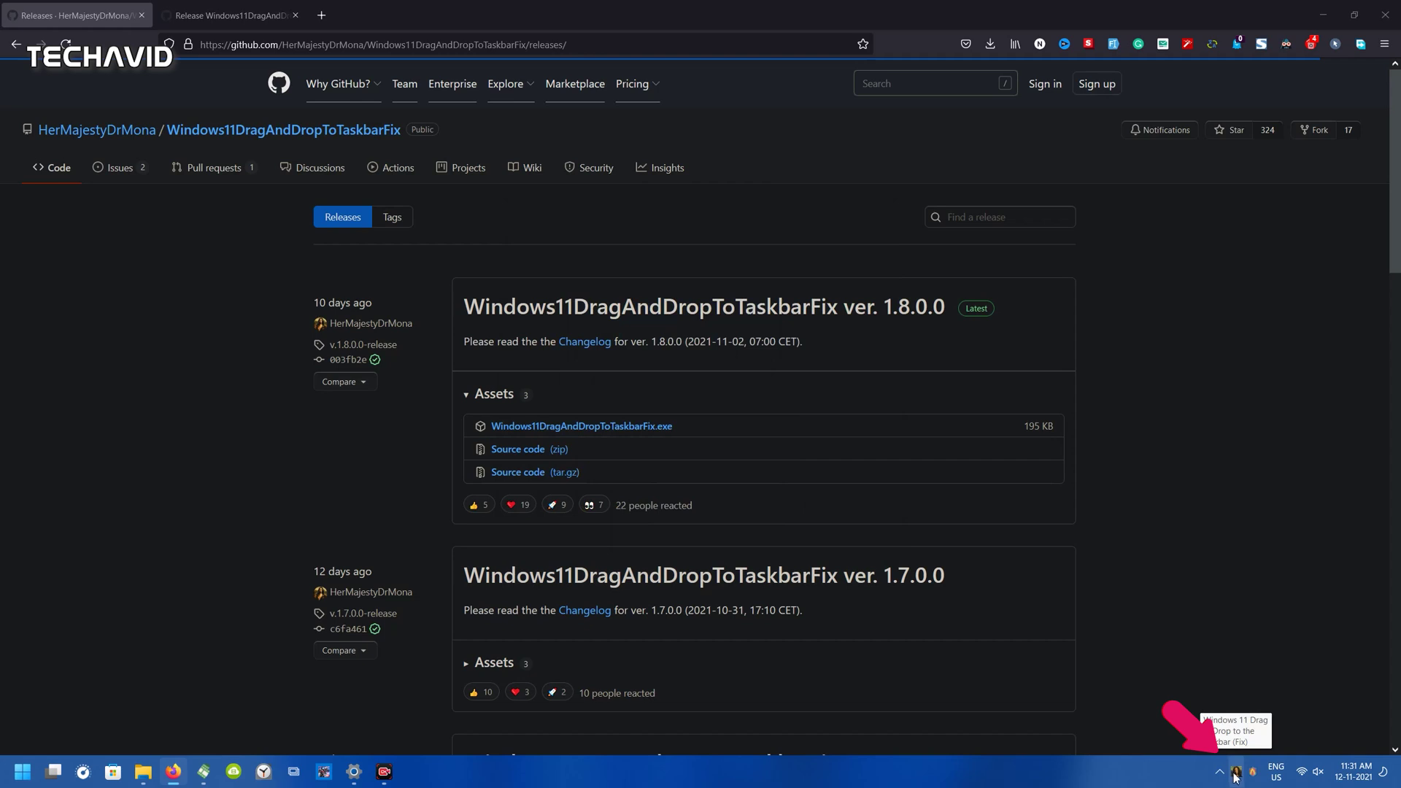
Step: Open the configuration of the taskbar drag-and-drop fix and review the custom options documented on its GitHub page
right_click(1235, 776)
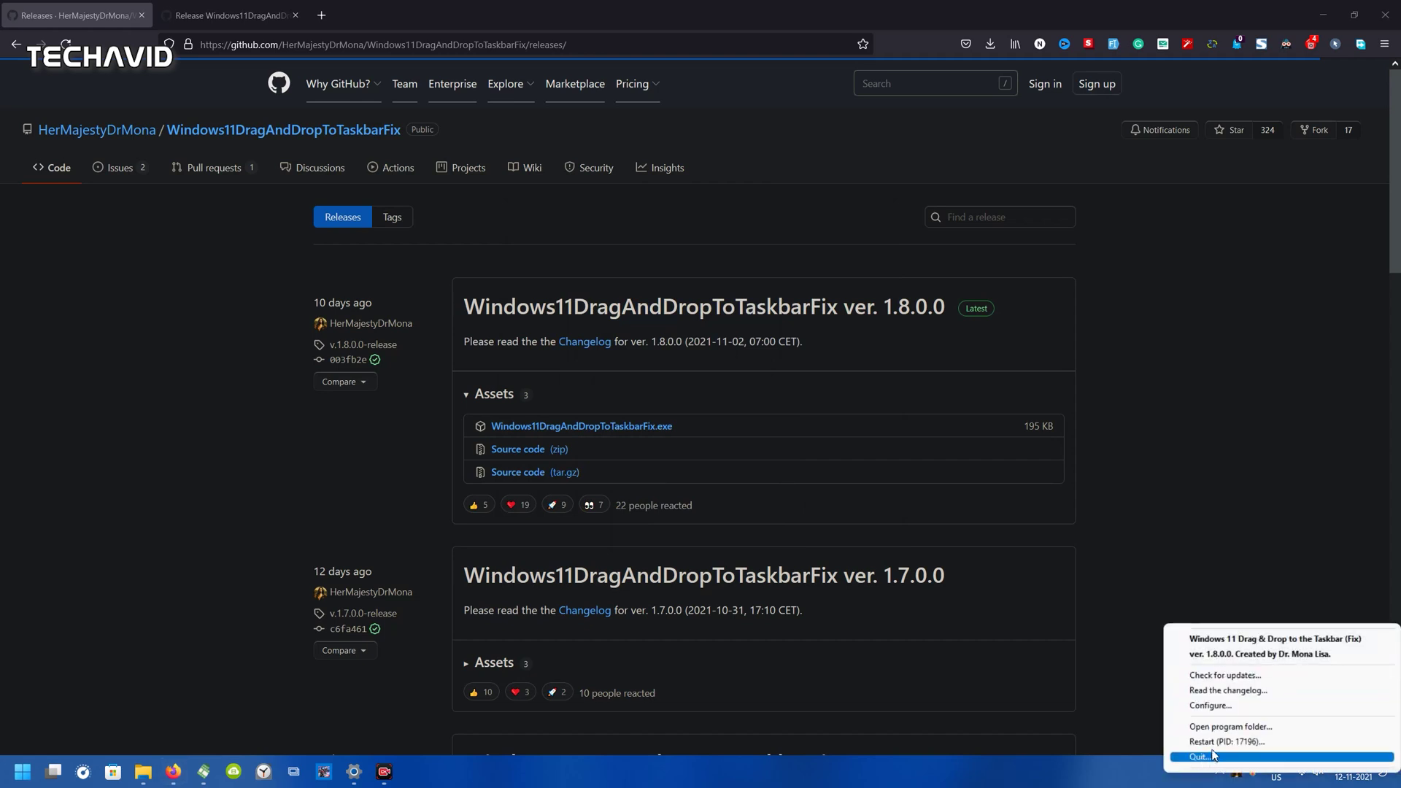
click(1217, 706)
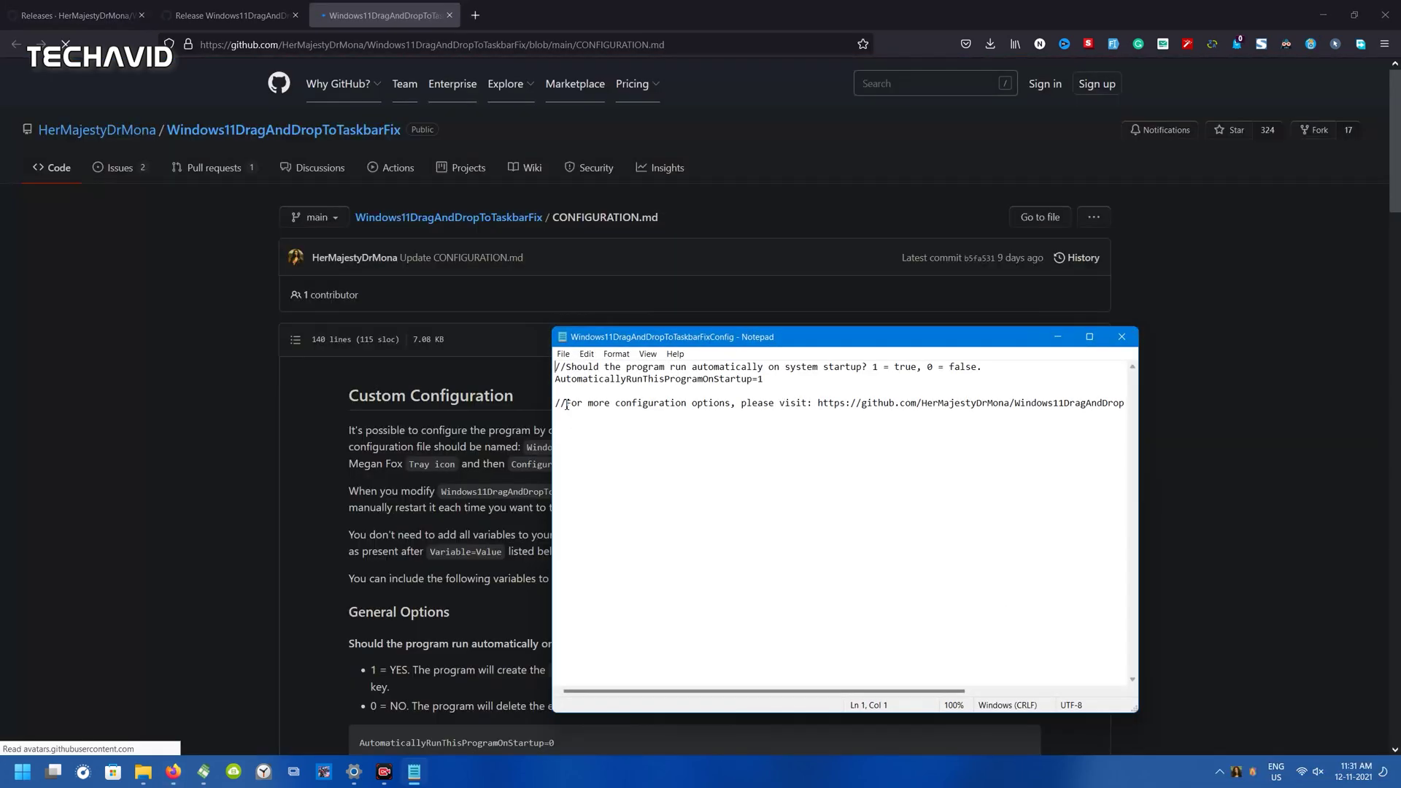
drag(570, 406, 742, 405)
scroll(358, 461, down, 5)
click(358, 461)
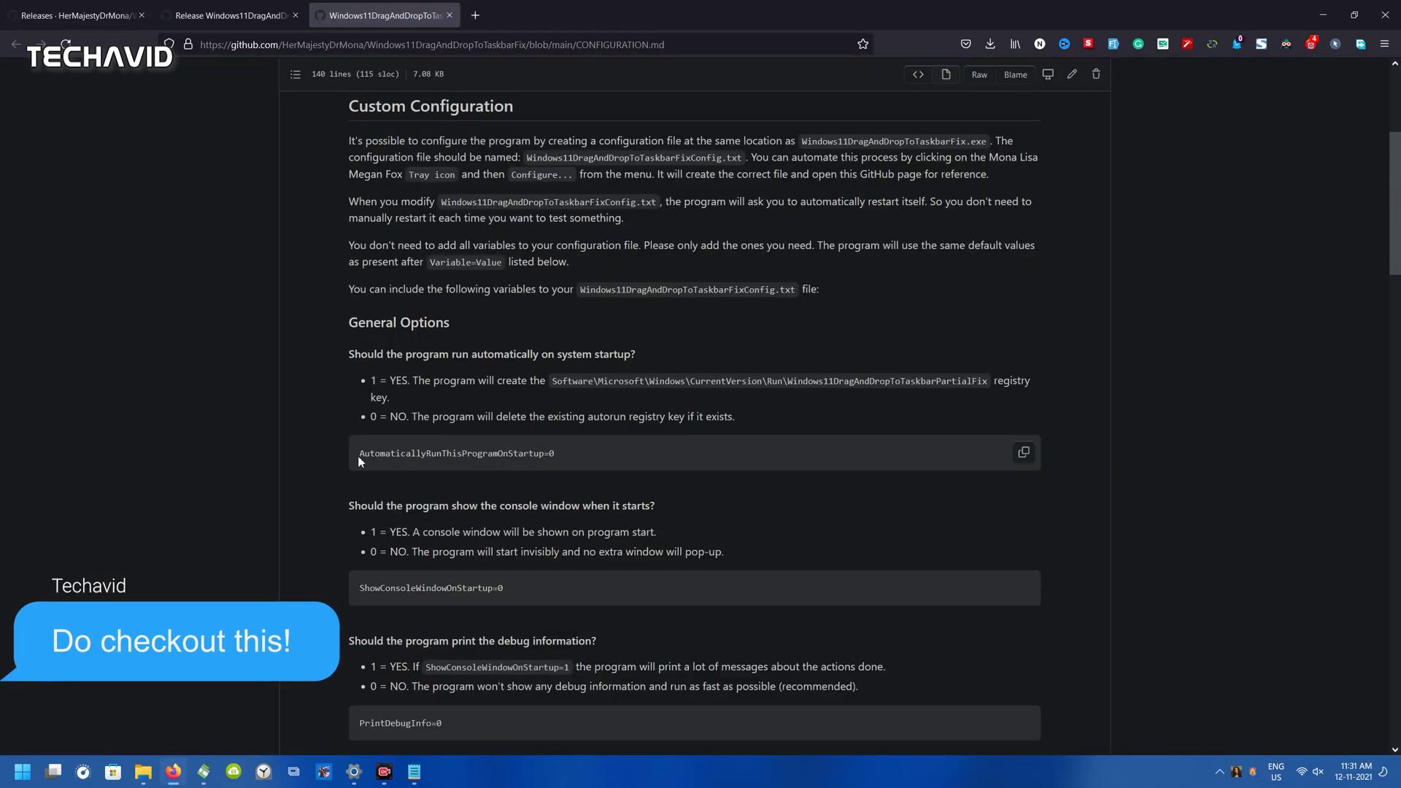
scroll(803, 452, down, 1)
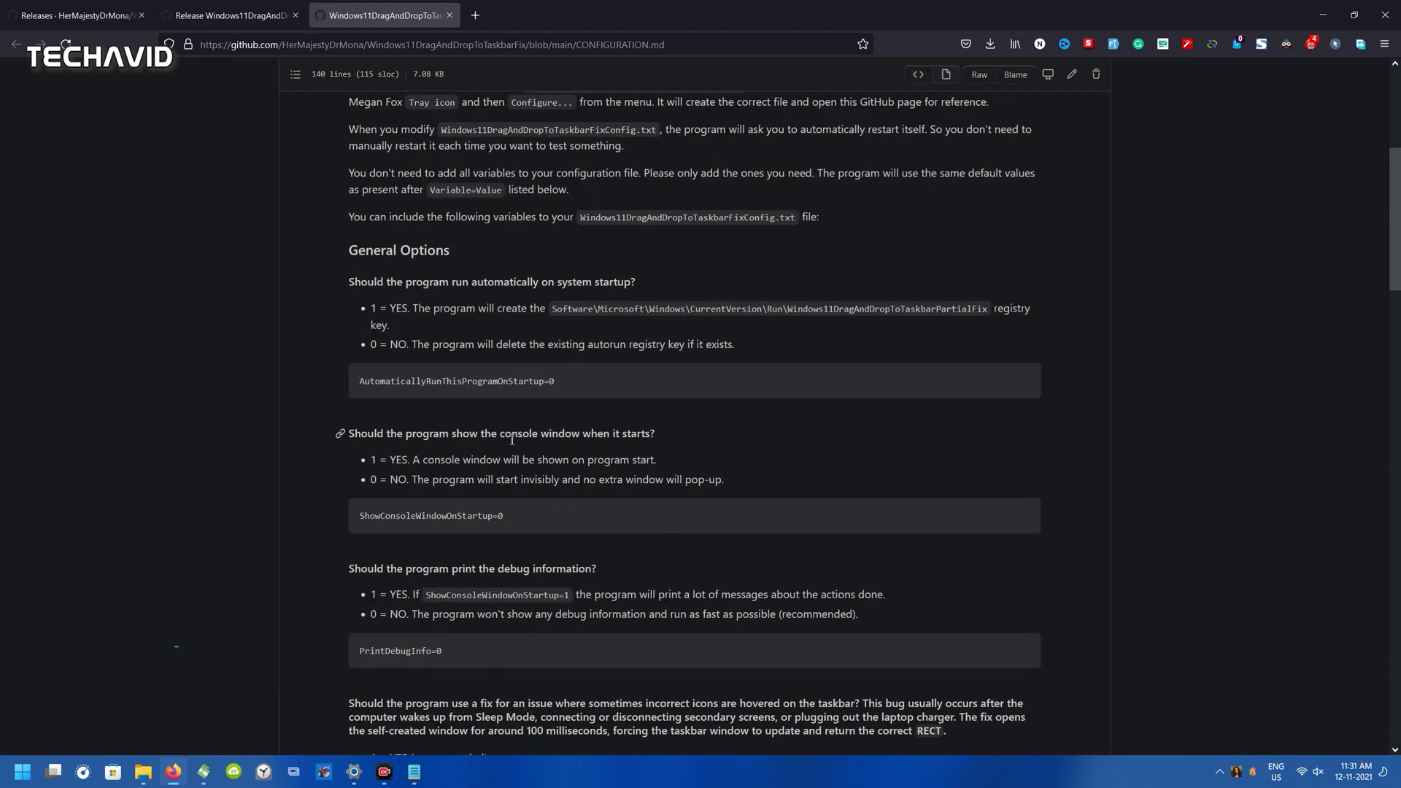
scroll(512, 440, down, 4)
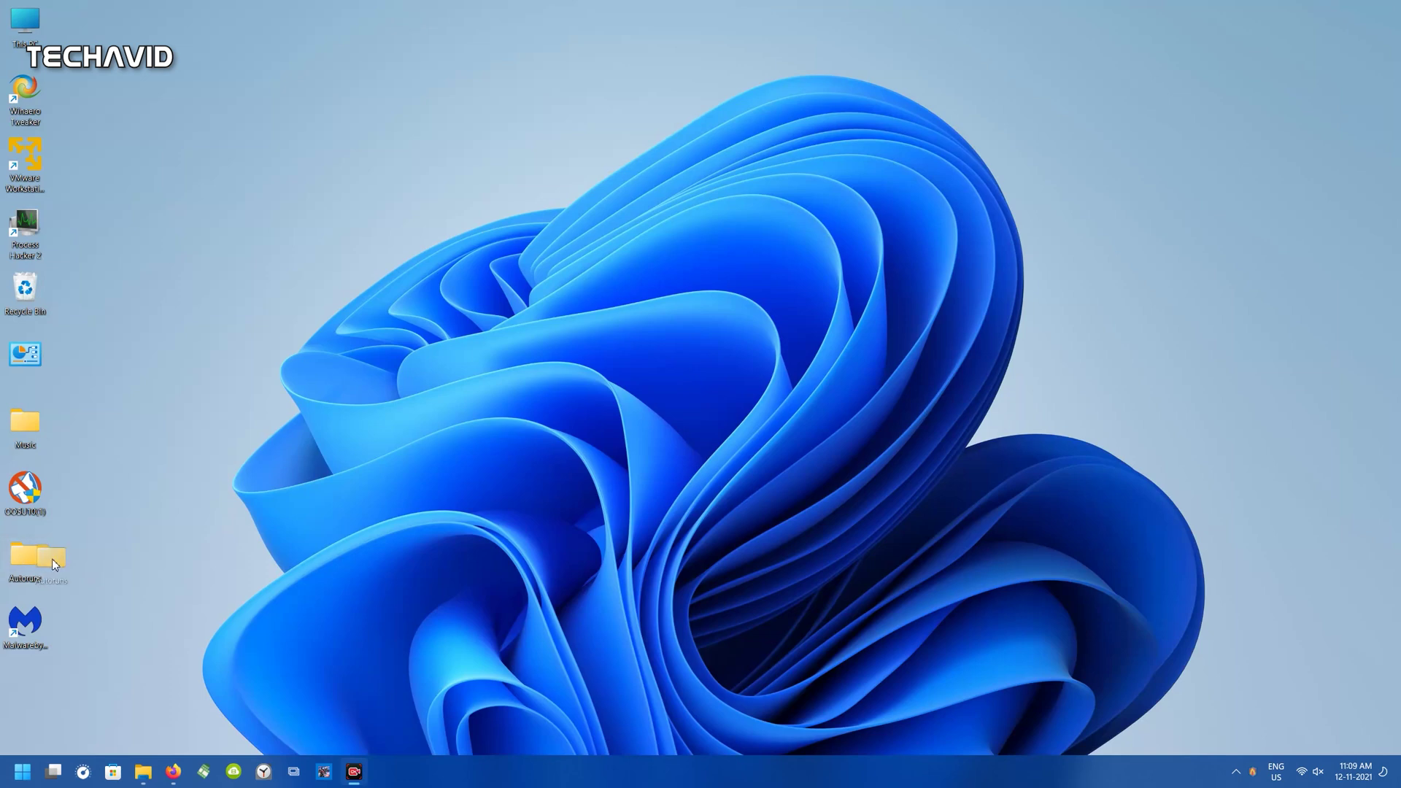
Step: Move the Autoruns desktop folder into Windows Extension (F:) through the taskbar and return it to the desktop
drag(151, 646, 318, 574)
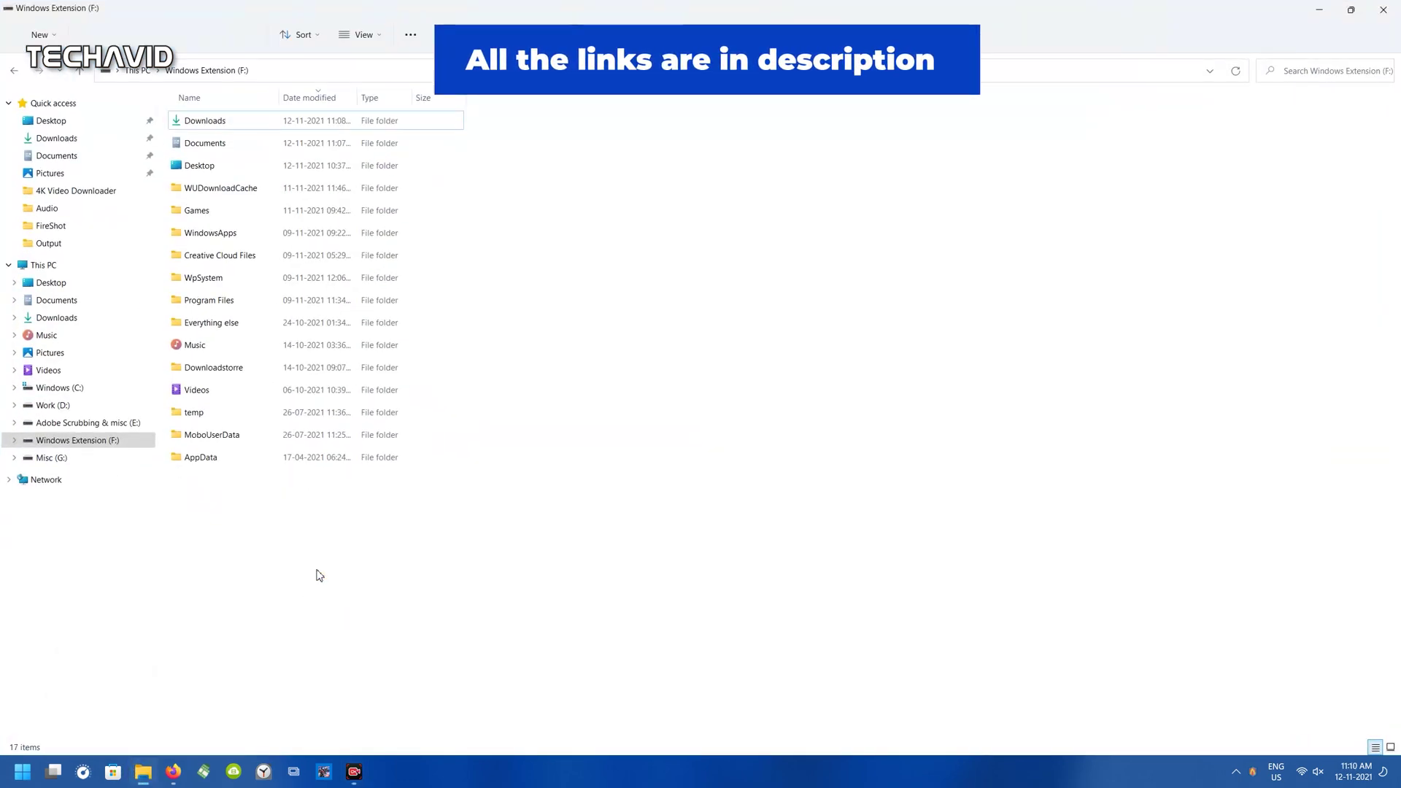
drag(241, 489, 305, 522)
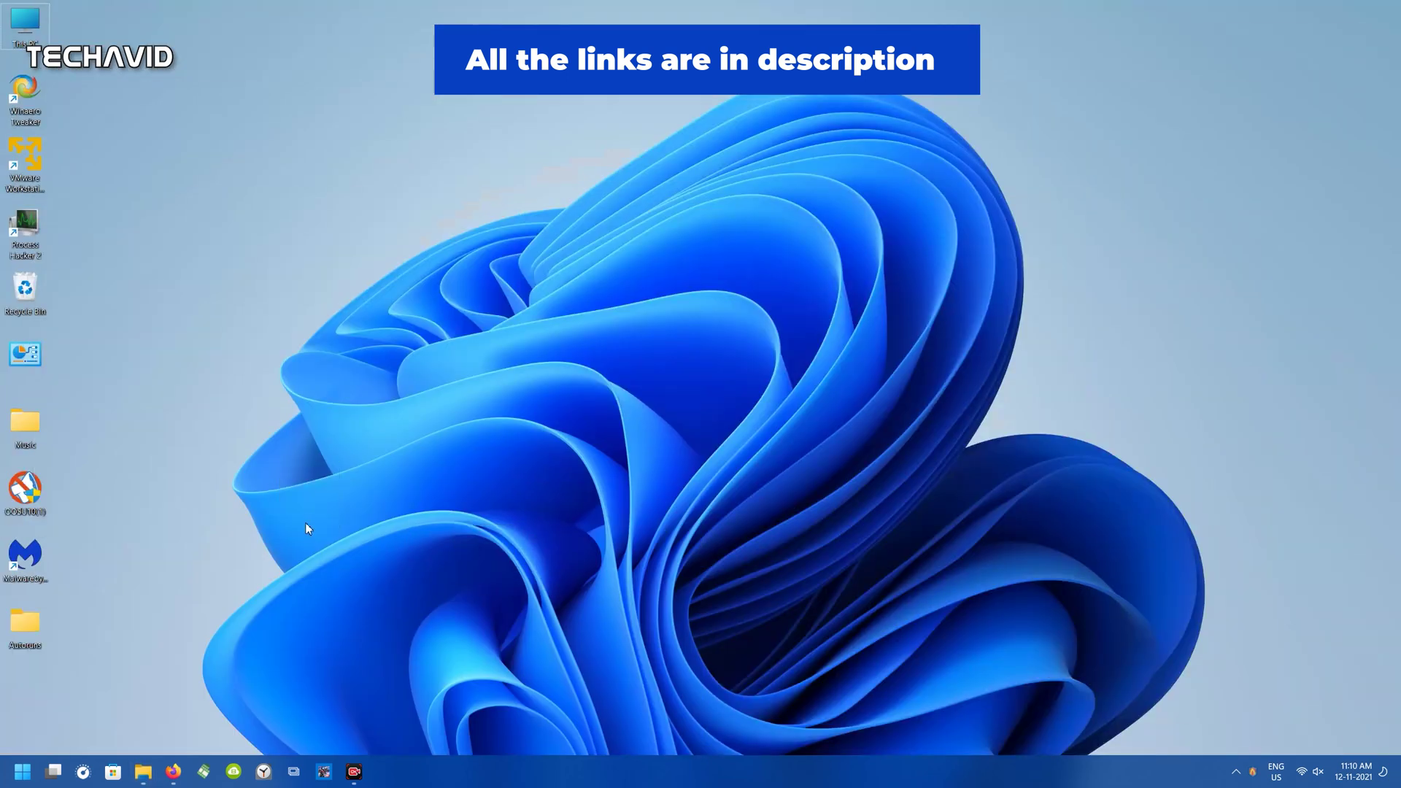
Step: Refresh the desktop and examine the entries of its classic full context menu
right_click(277, 400)
click(305, 440)
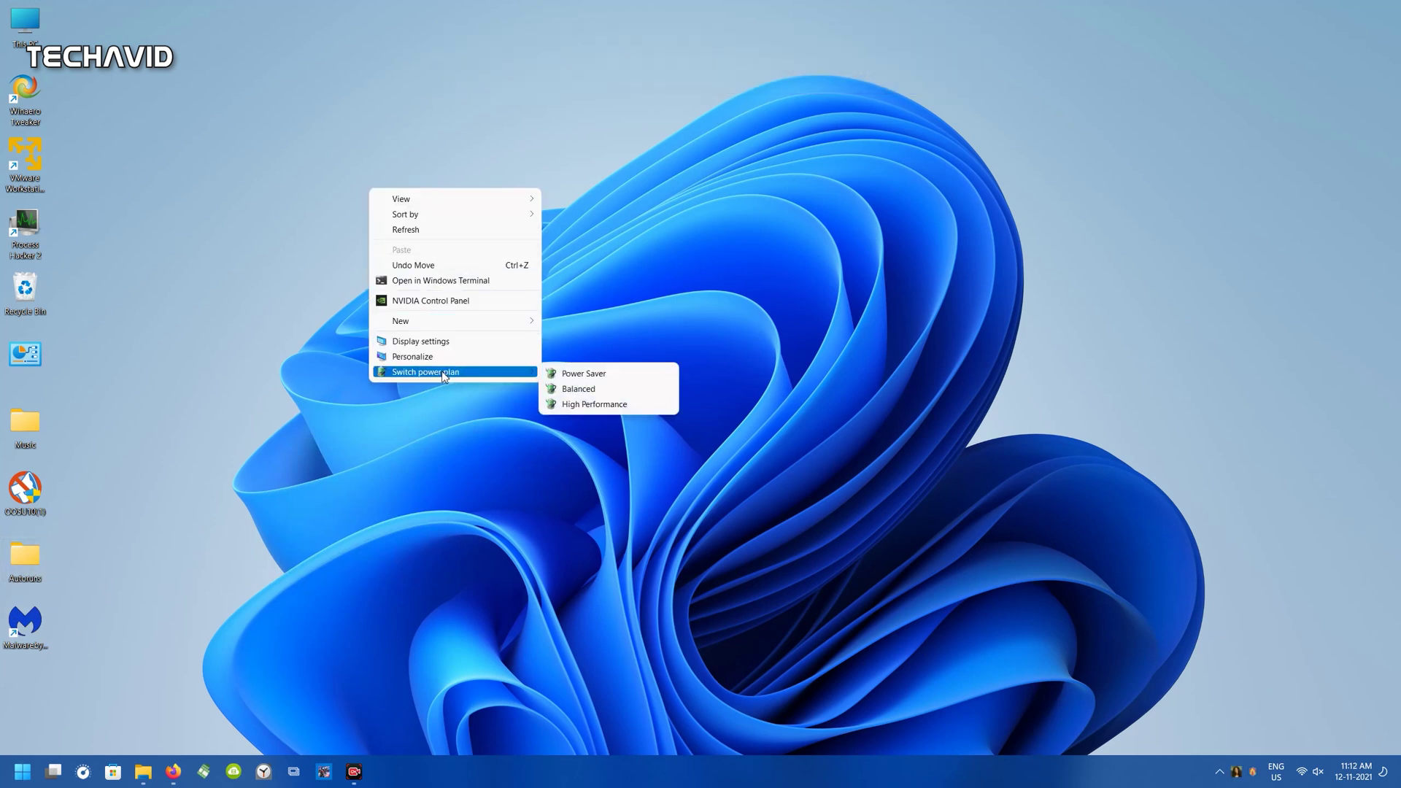
mouse_move(494, 319)
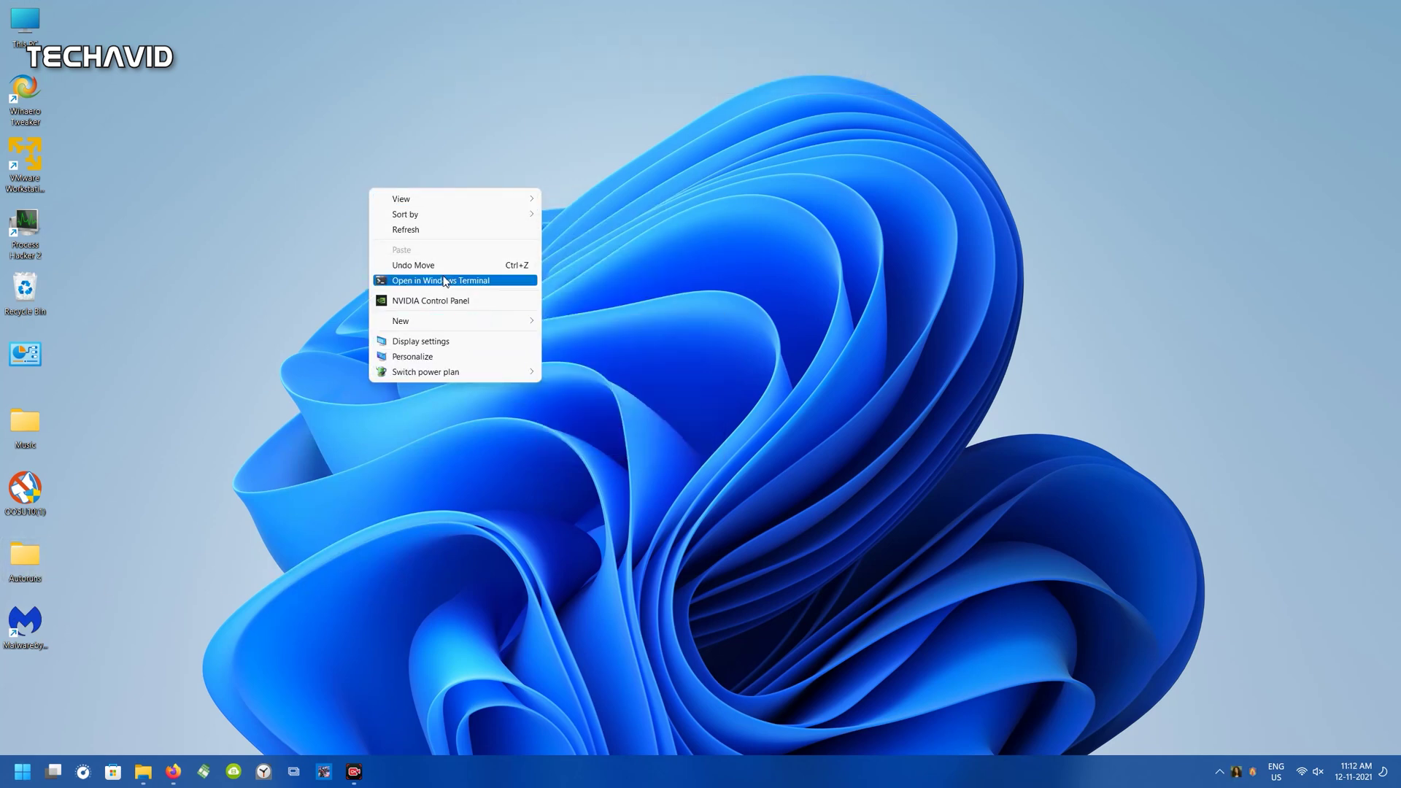
click(435, 230)
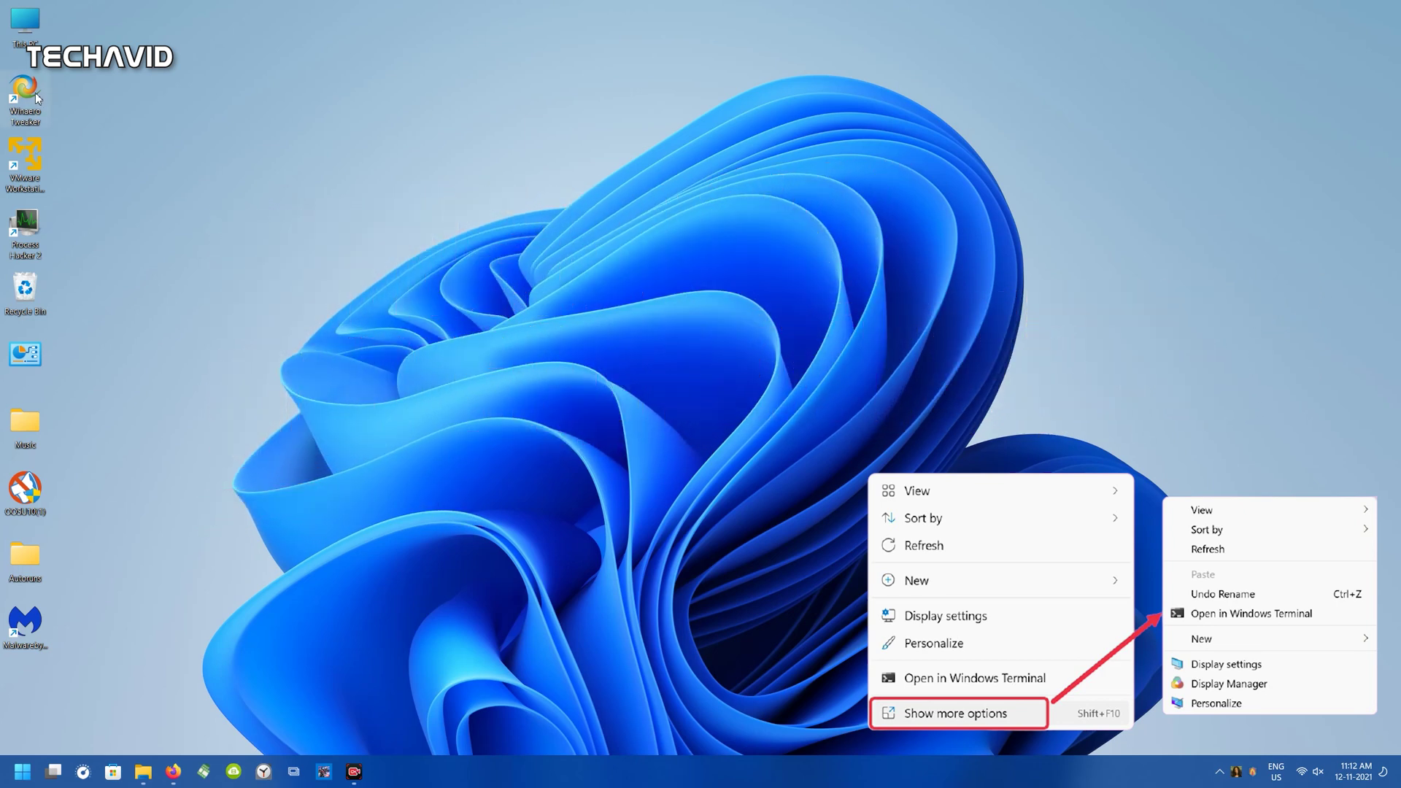
Step: Open Winaero Tweaker and display the Classic Full Context Menus tweak for Windows 11
click(26, 107)
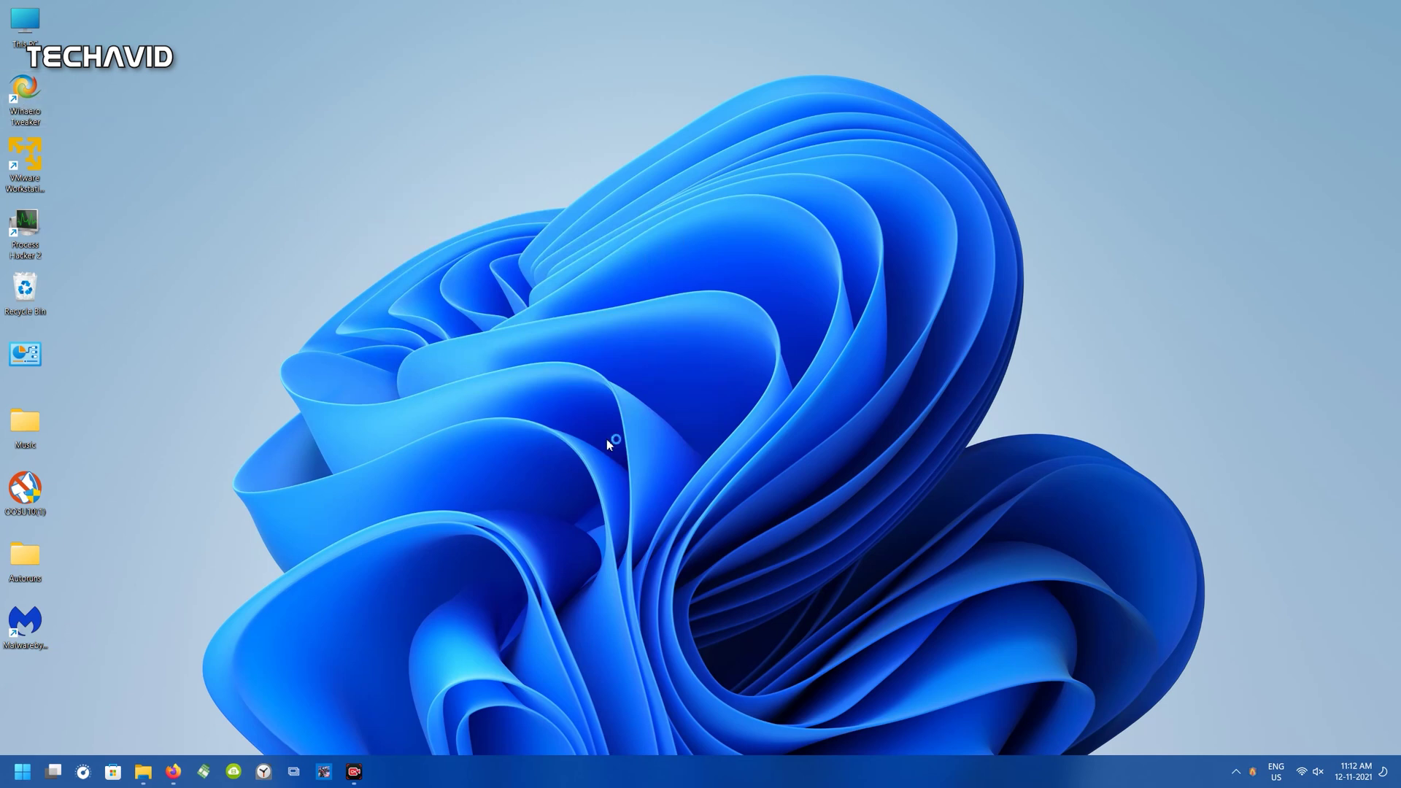
scroll(243, 376, up, 1)
click(144, 246)
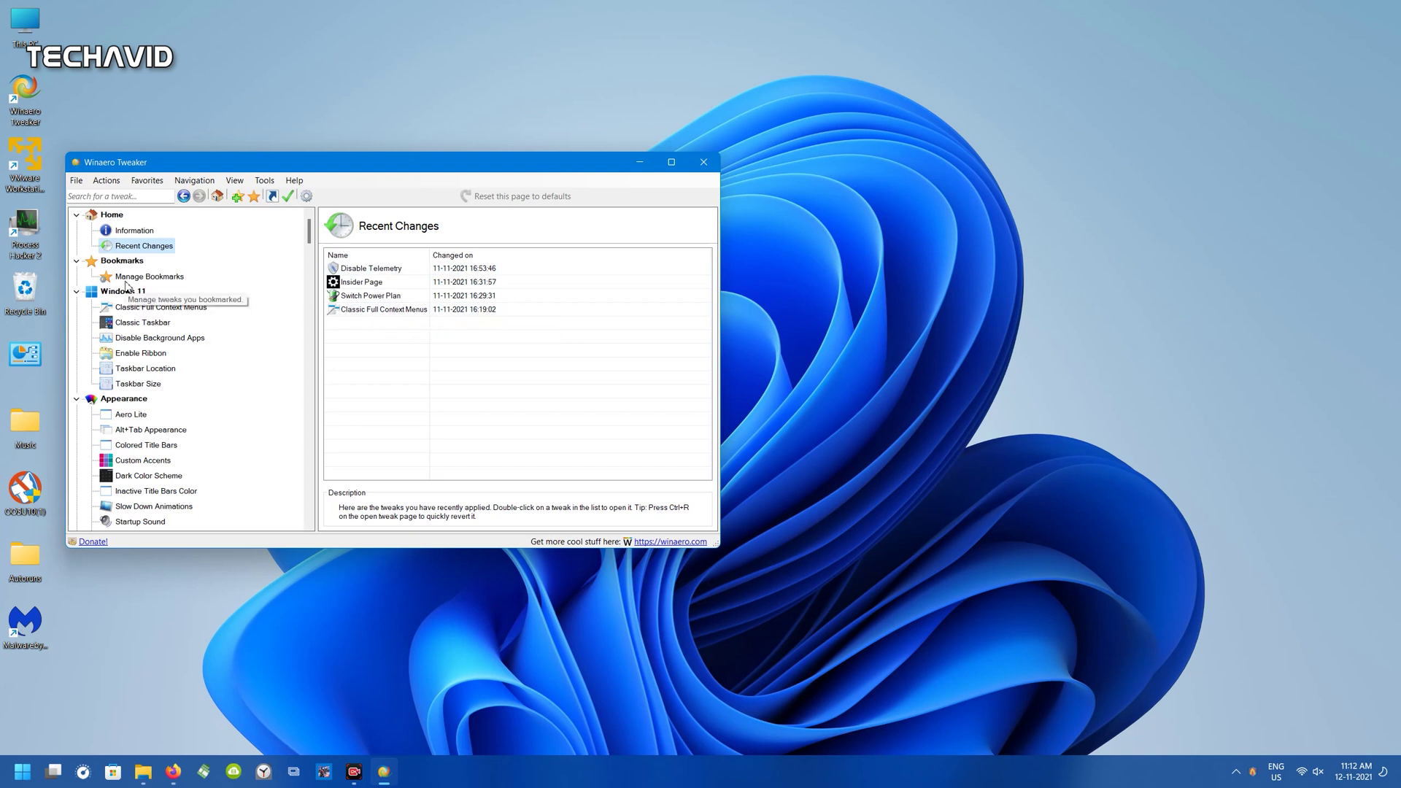
click(148, 307)
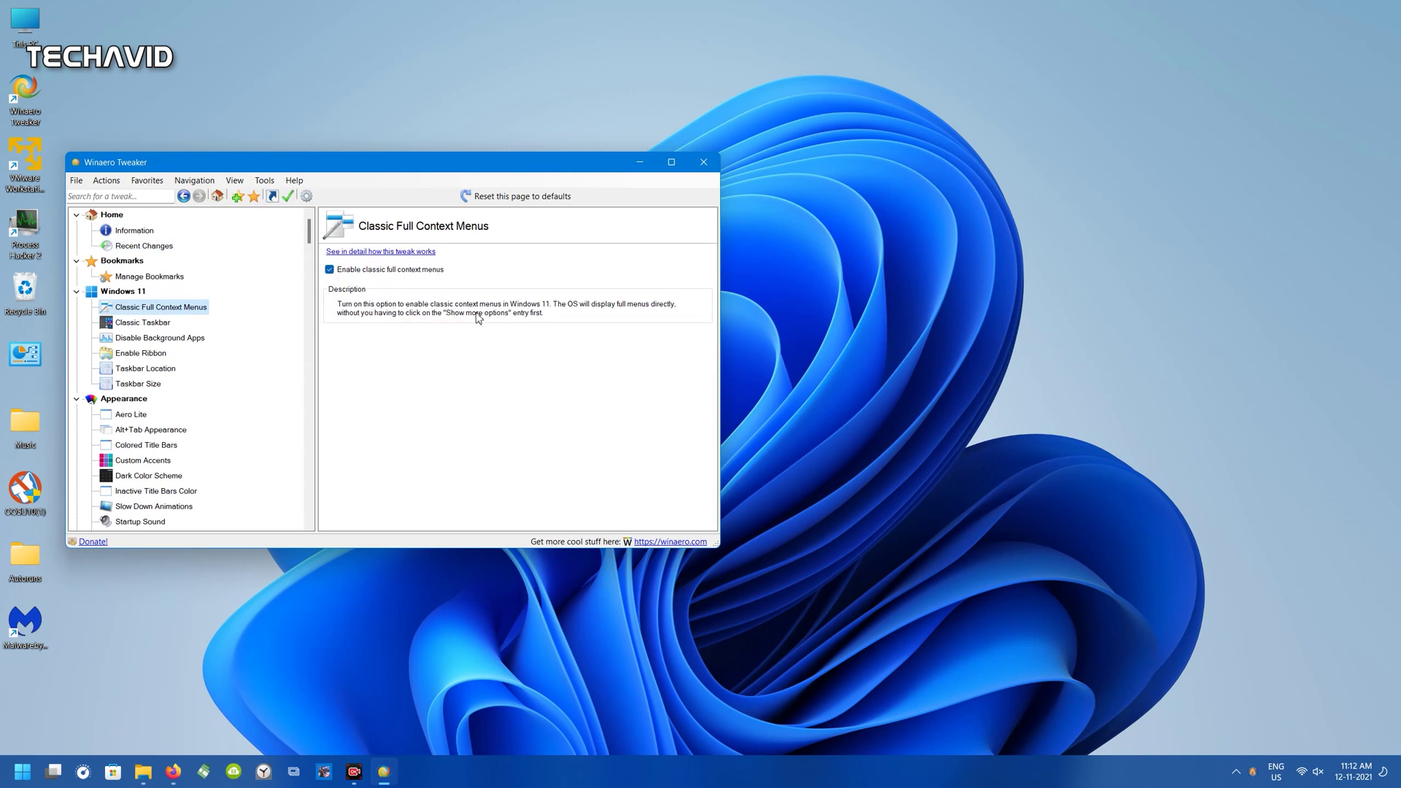
Step: Add the Restart Explorer commands to the desktop context menu and check the new entry on the desktop
scroll(254, 382, down, 20)
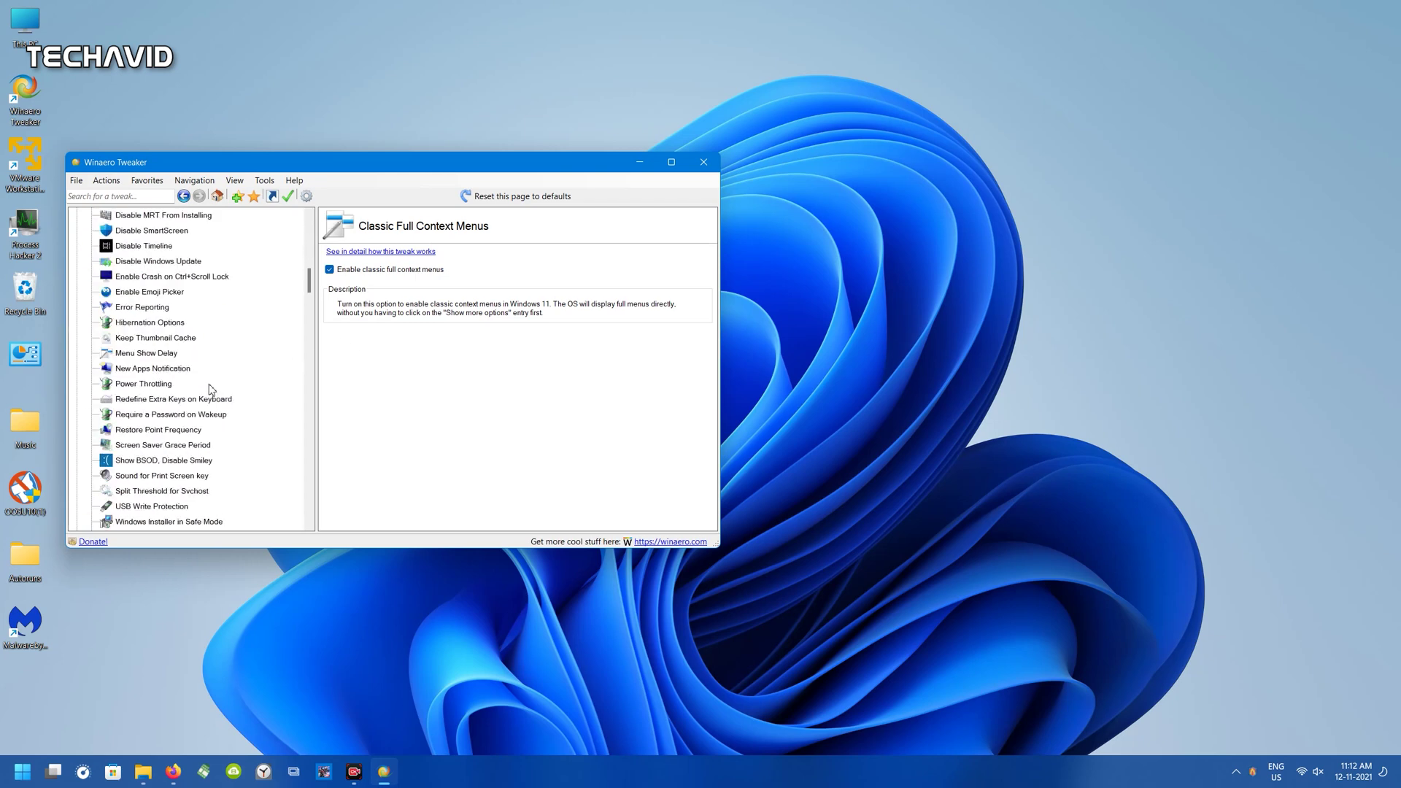
scroll(219, 444, down, 20)
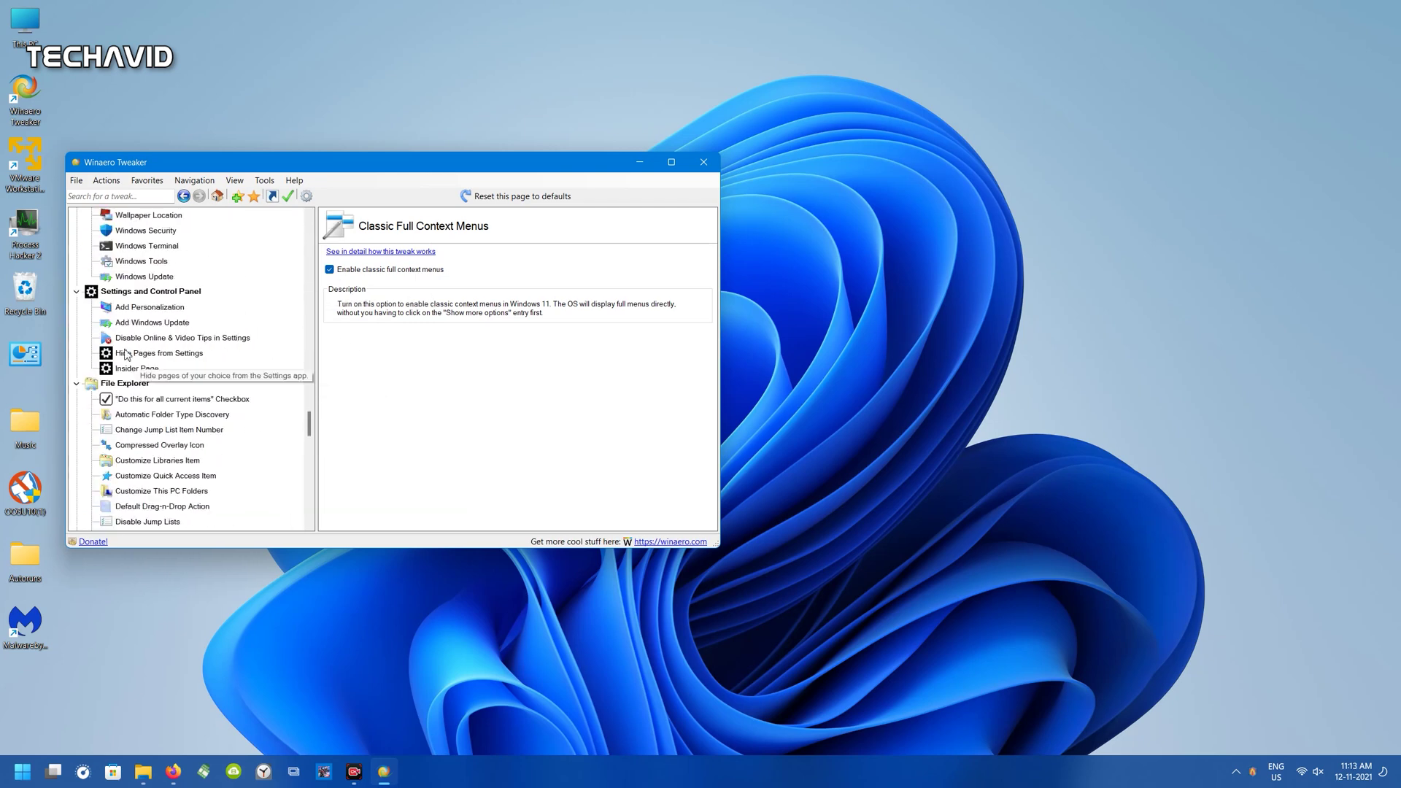
scroll(232, 449, down, 15)
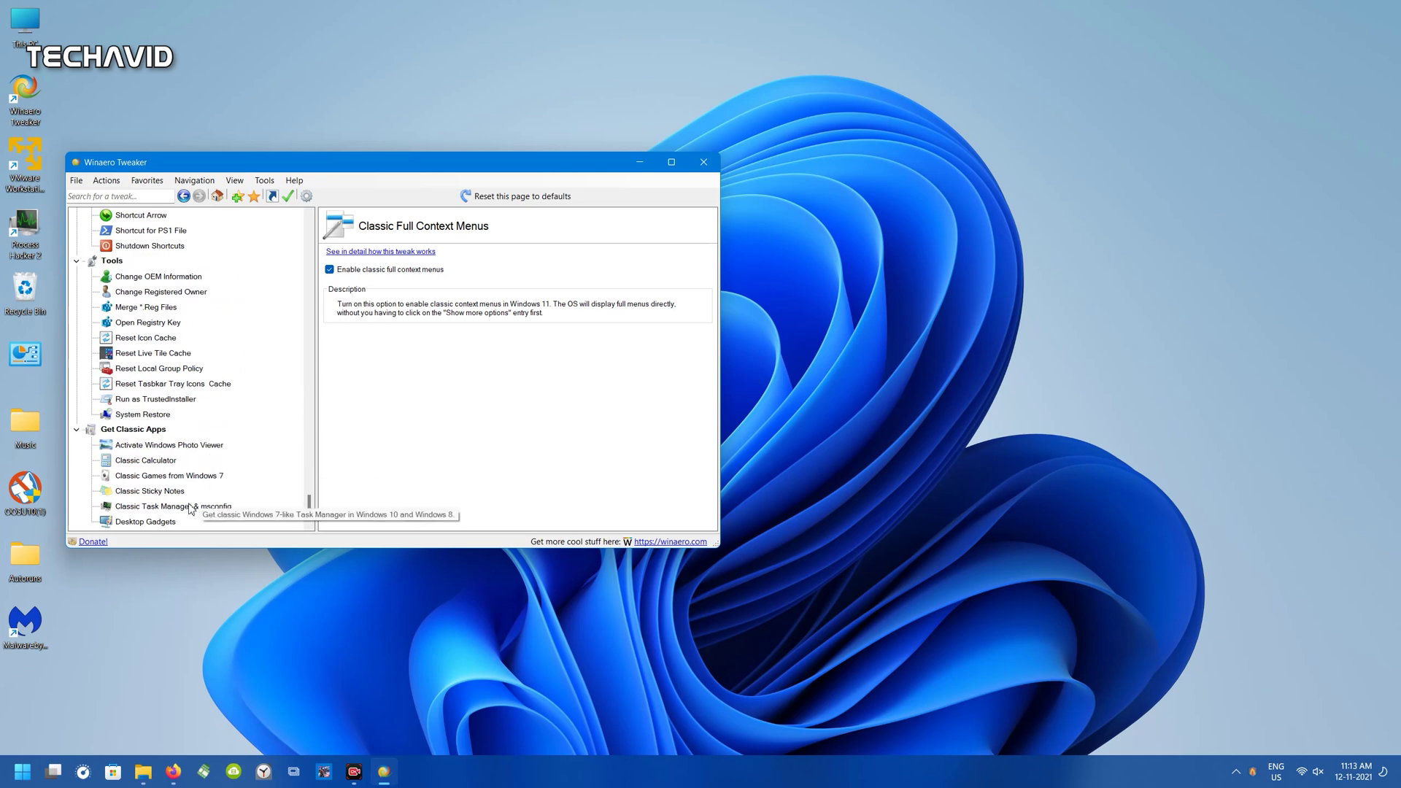
scroll(239, 458, up, 15)
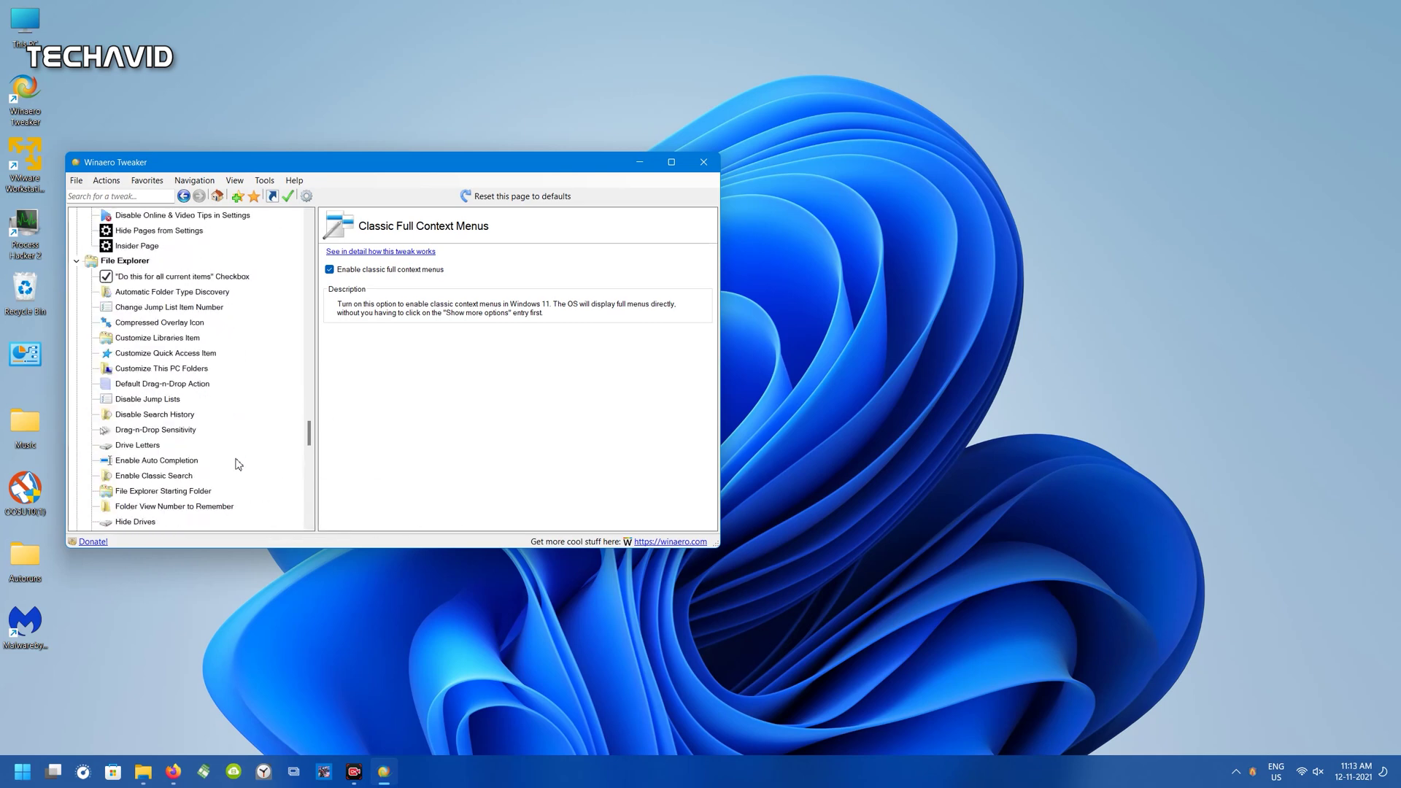
scroll(251, 465, up, 7)
click(144, 461)
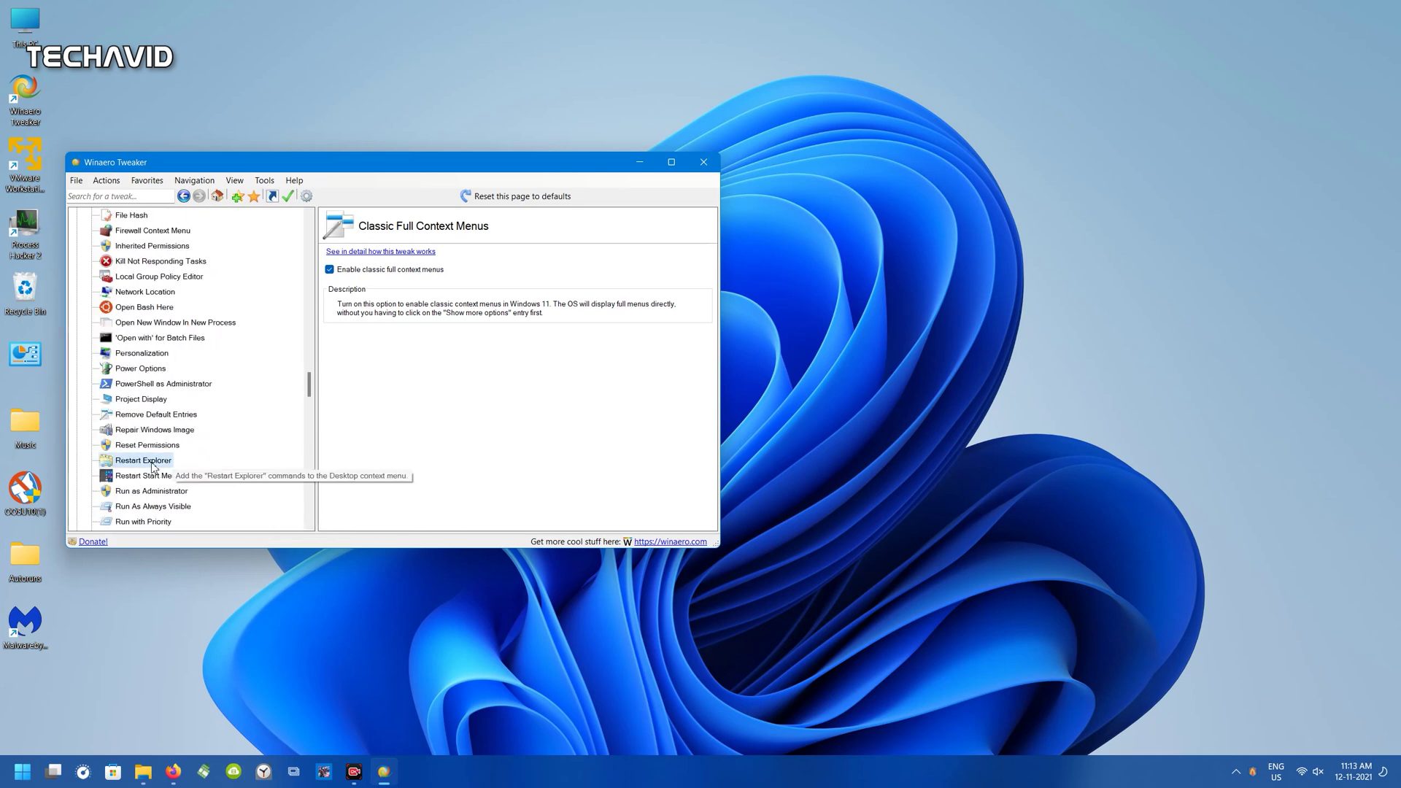
right_click(814, 247)
mouse_move(900, 441)
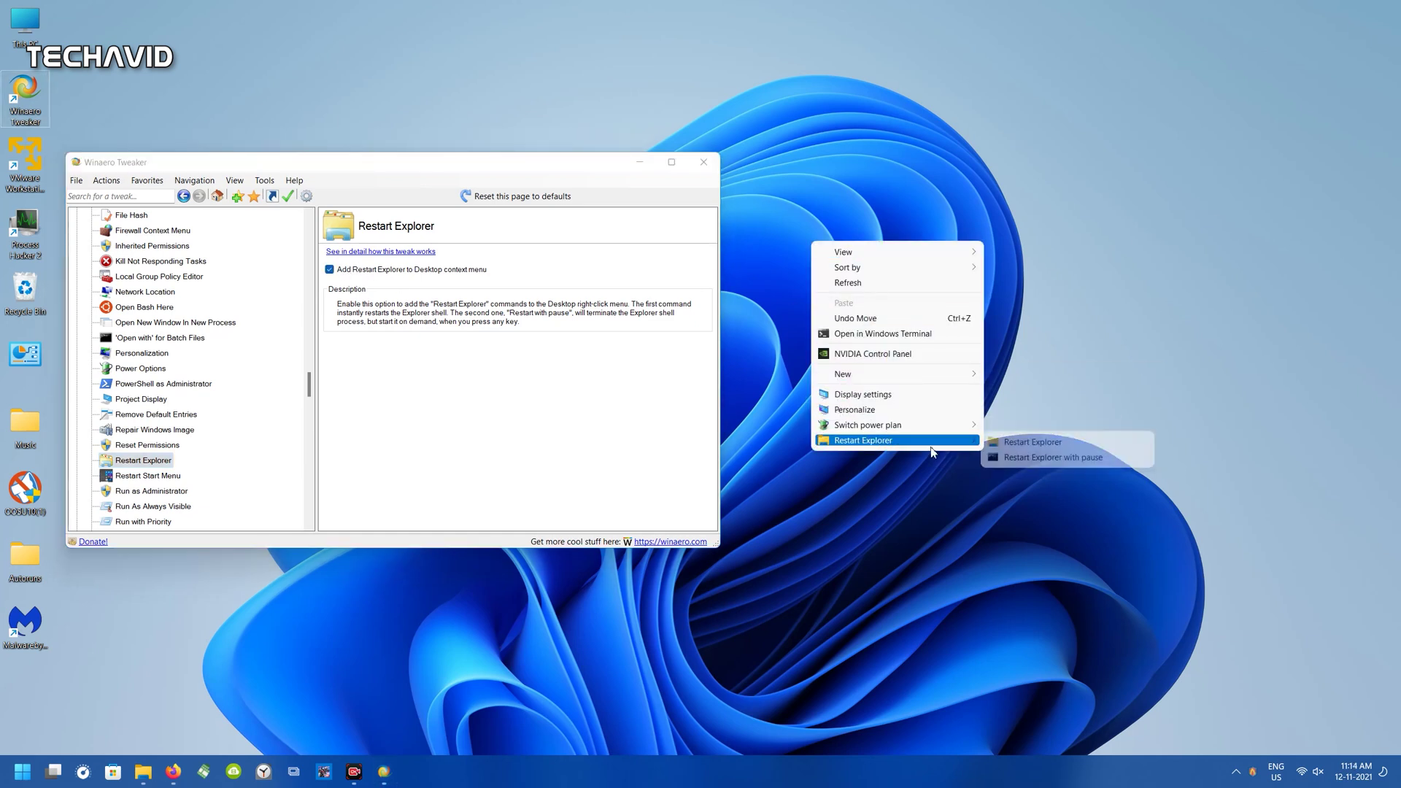
click(385, 382)
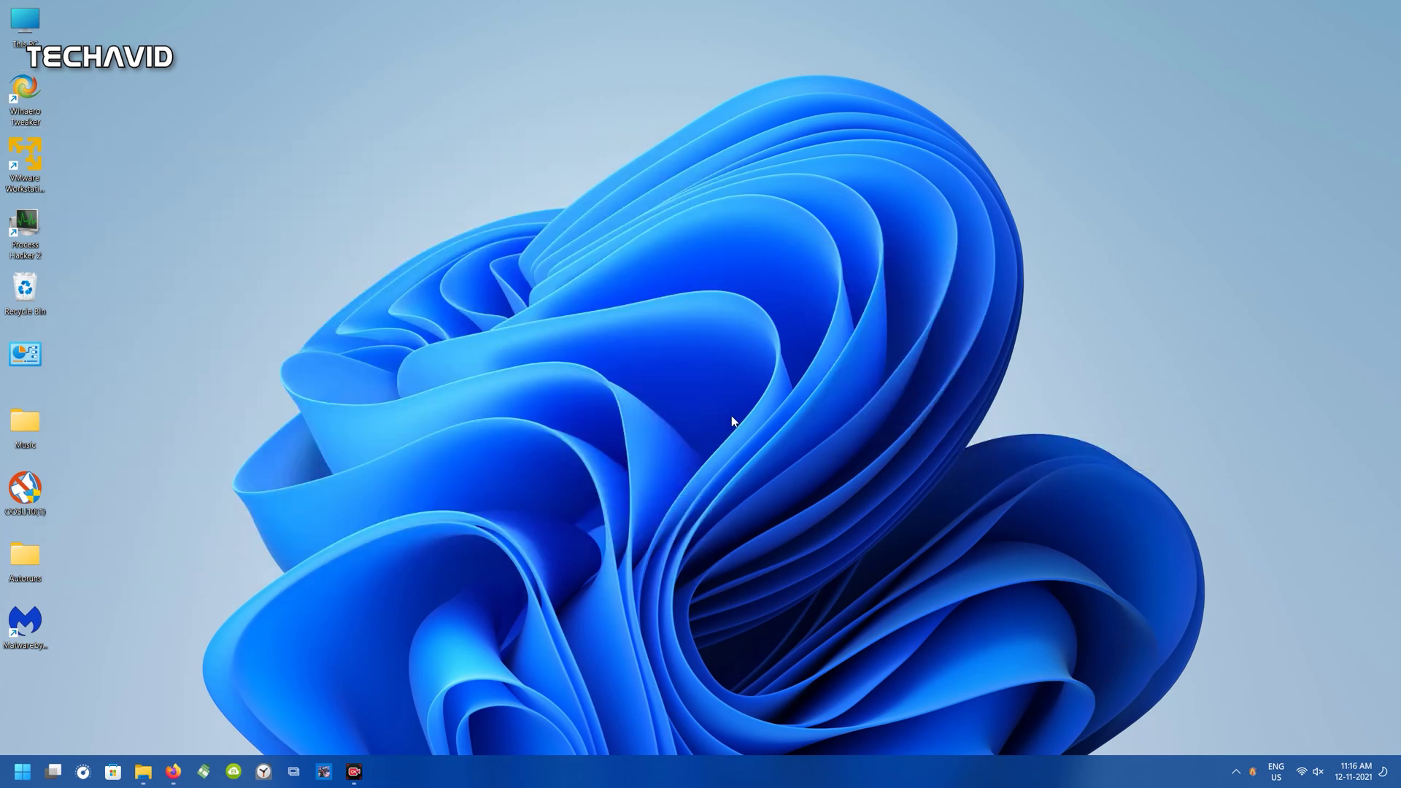
Step: Launch RoundedTB and bring up its settings window
click(22, 772)
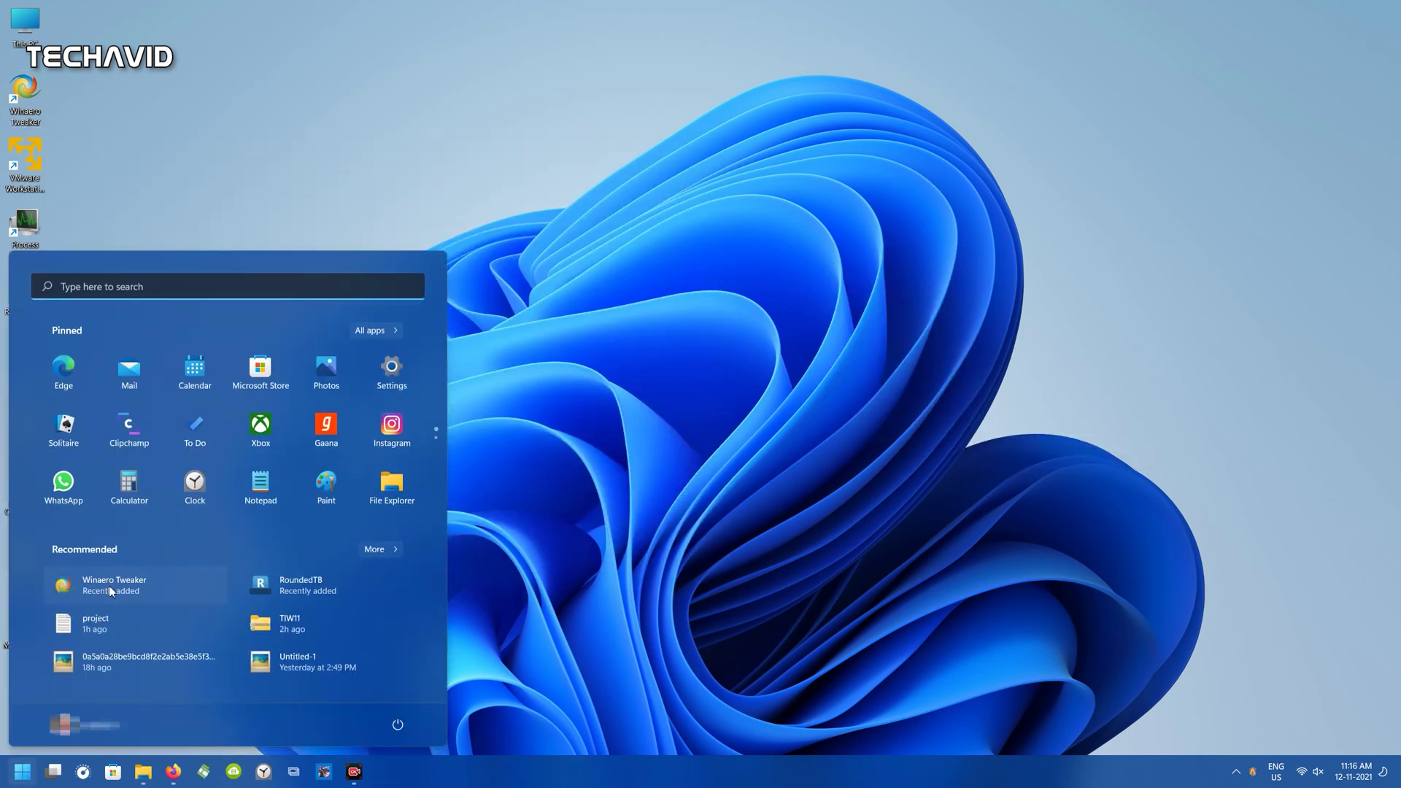
click(303, 579)
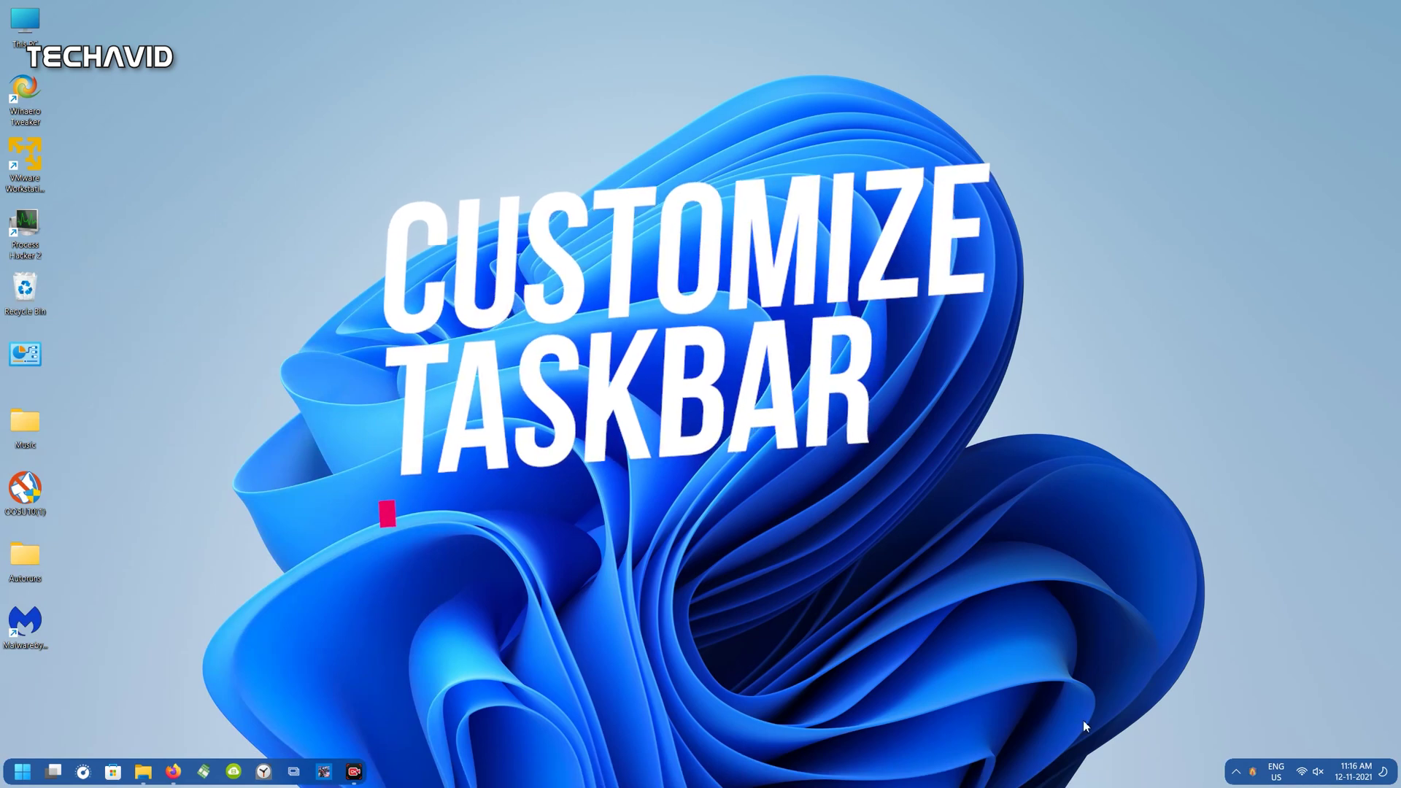
click(1235, 772)
right_click(1262, 732)
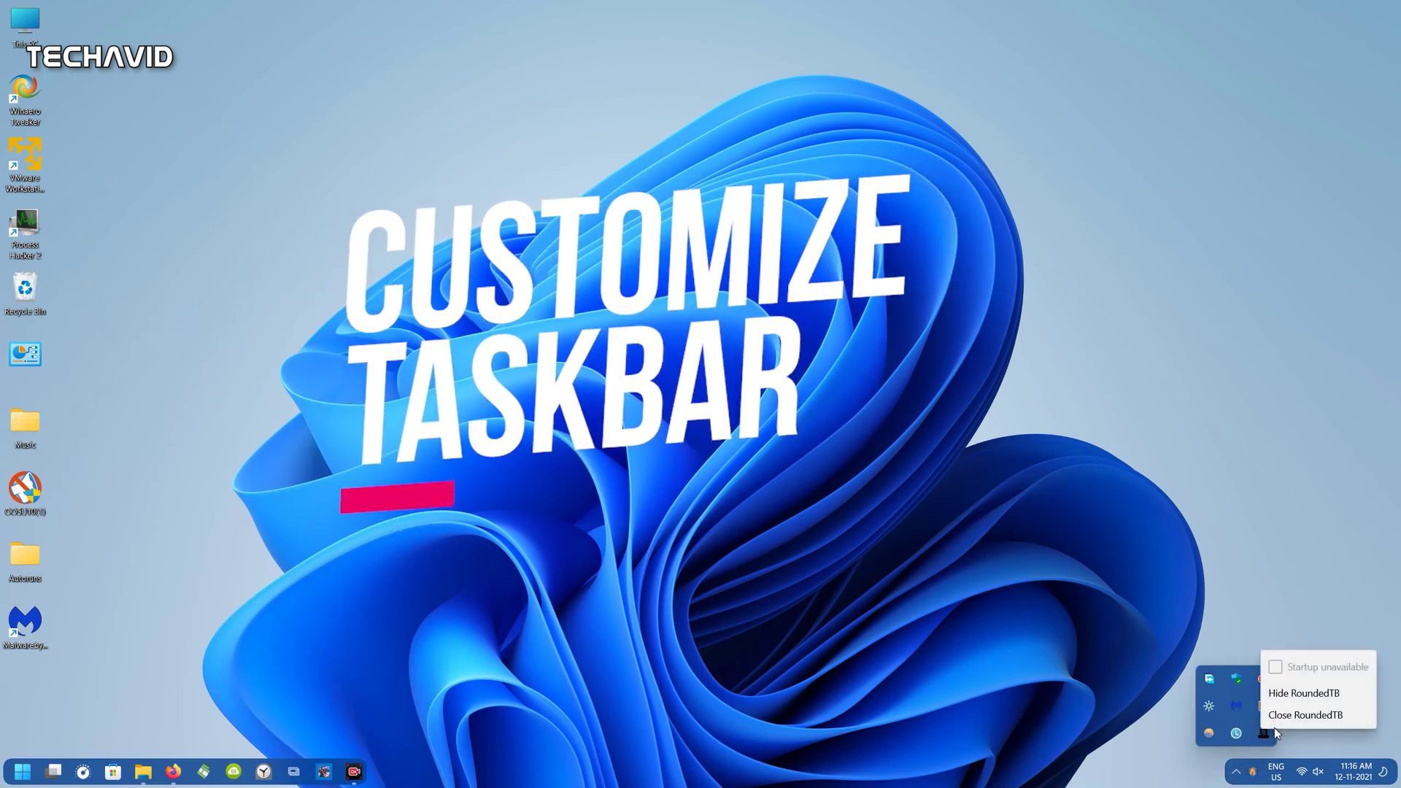
click(1295, 698)
Step: Set the RoundedTB margin to 3 and the corner radius to 18, and show the advanced options
mouse_move(127, 155)
mouse_down()
mouse_move(192, 155)
mouse_move(134, 156)
mouse_up()
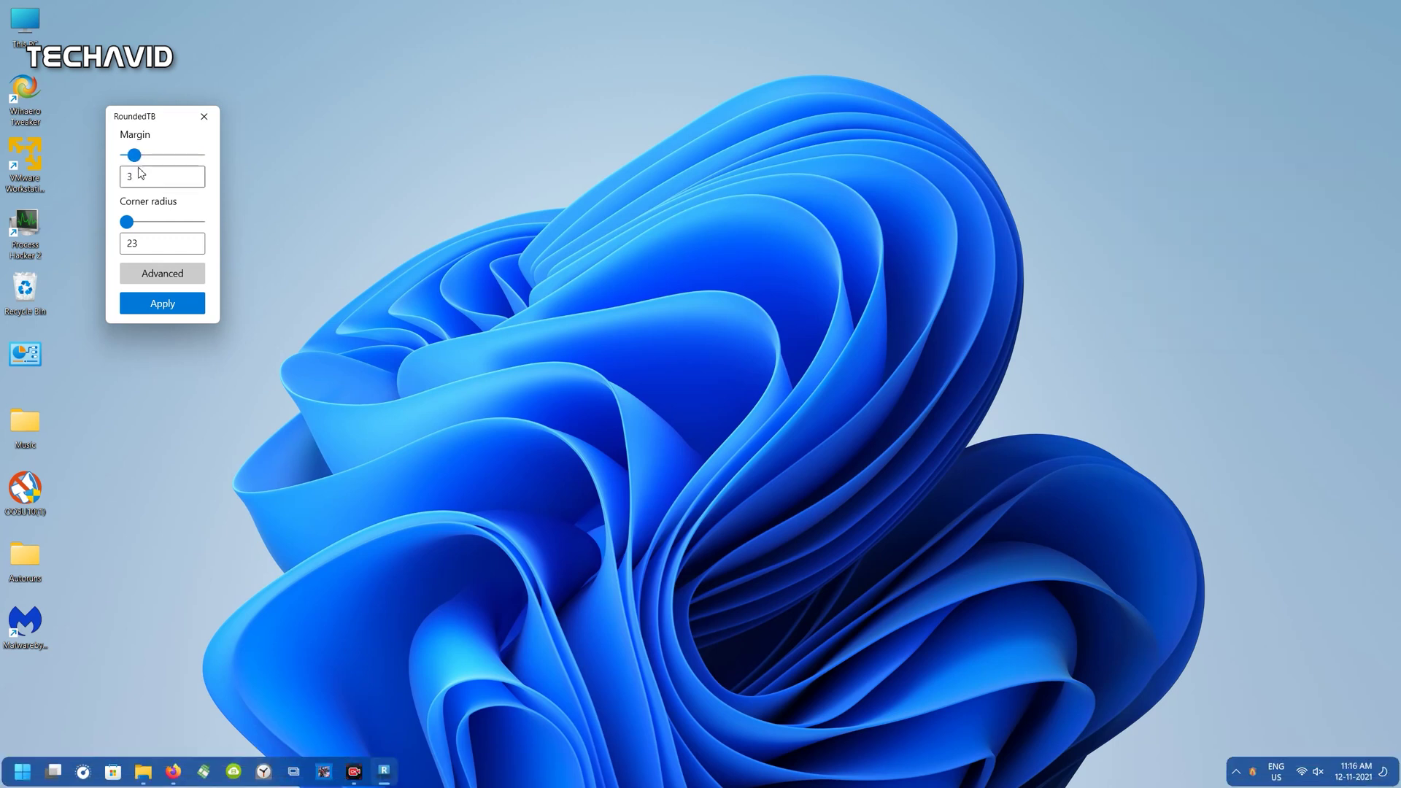
drag(126, 222, 157, 234)
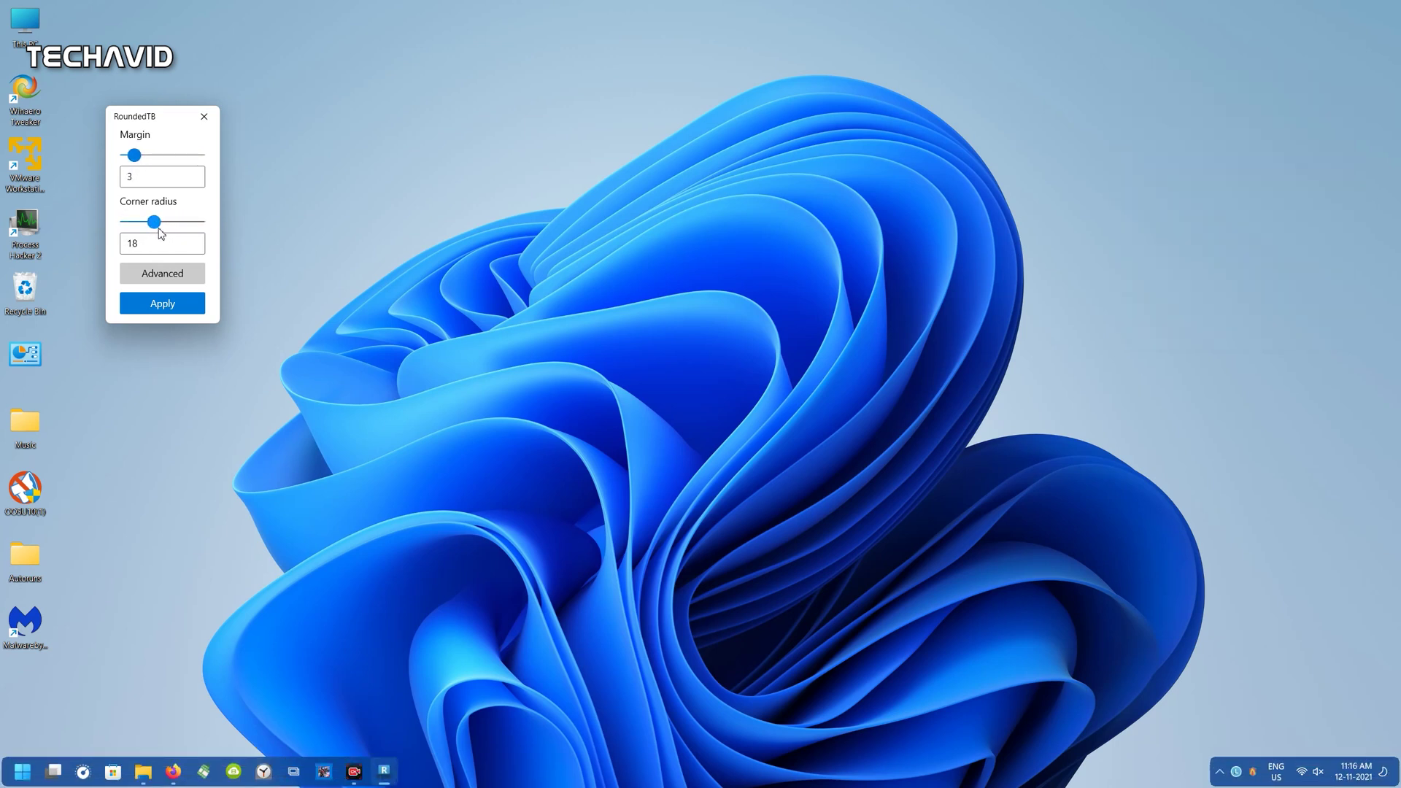
click(153, 278)
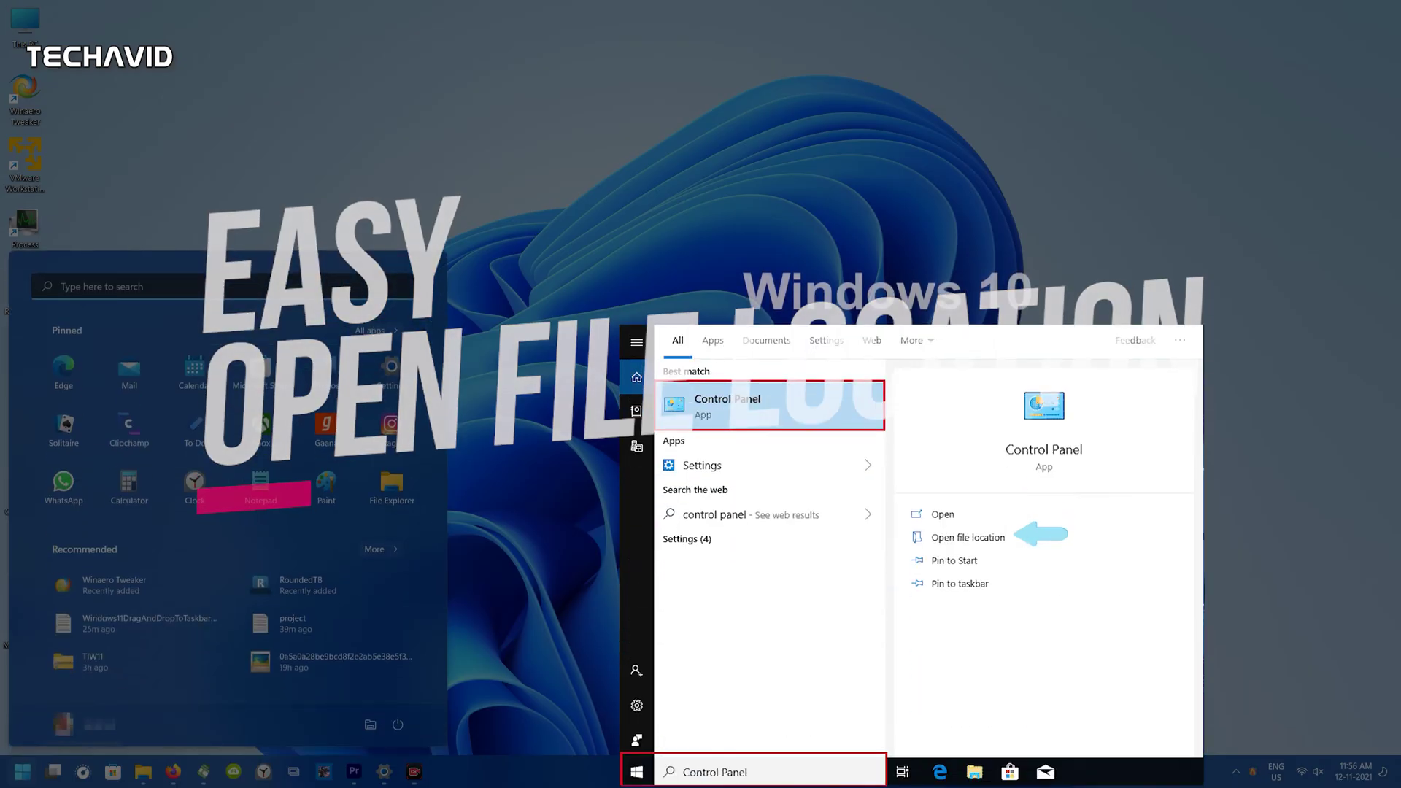
text(galaxy)
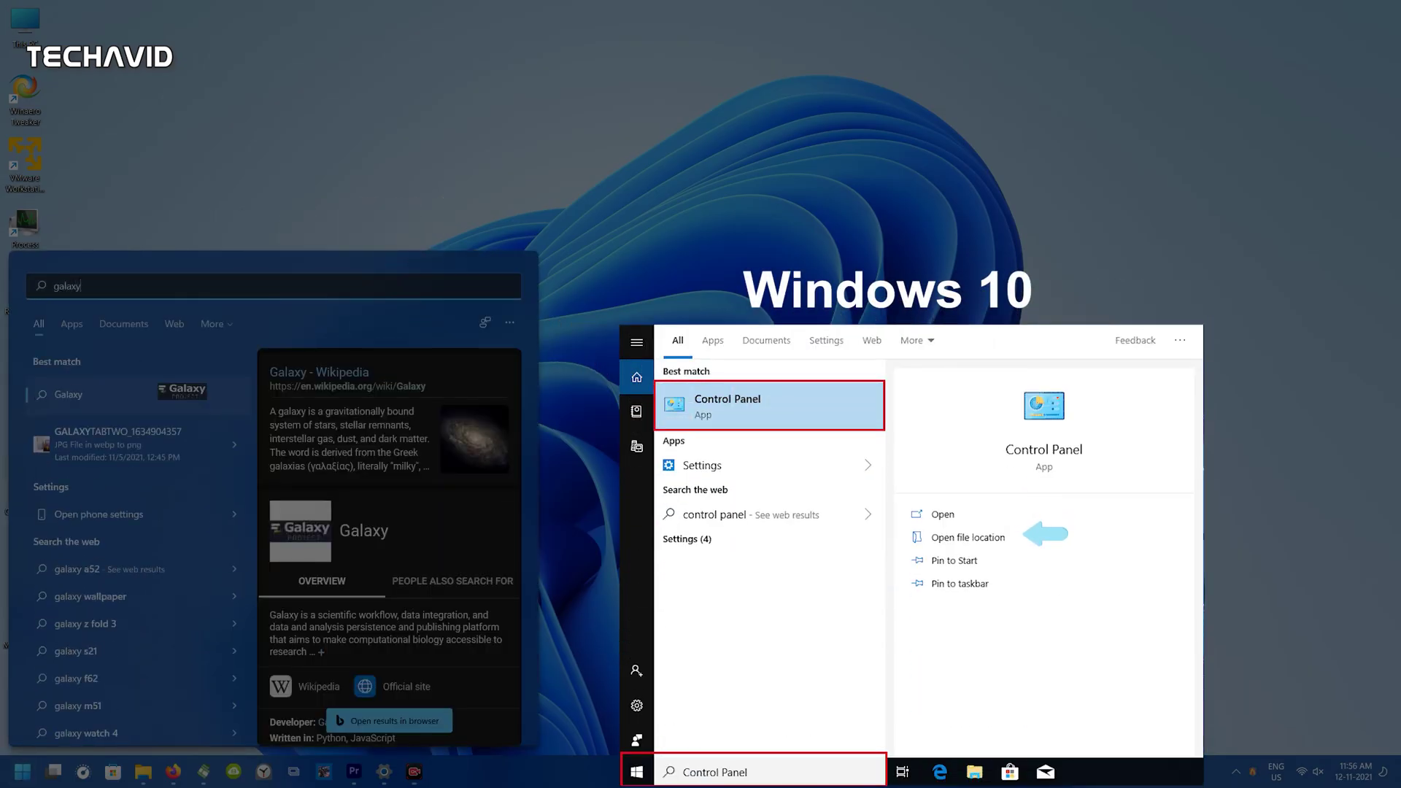
key(Down)
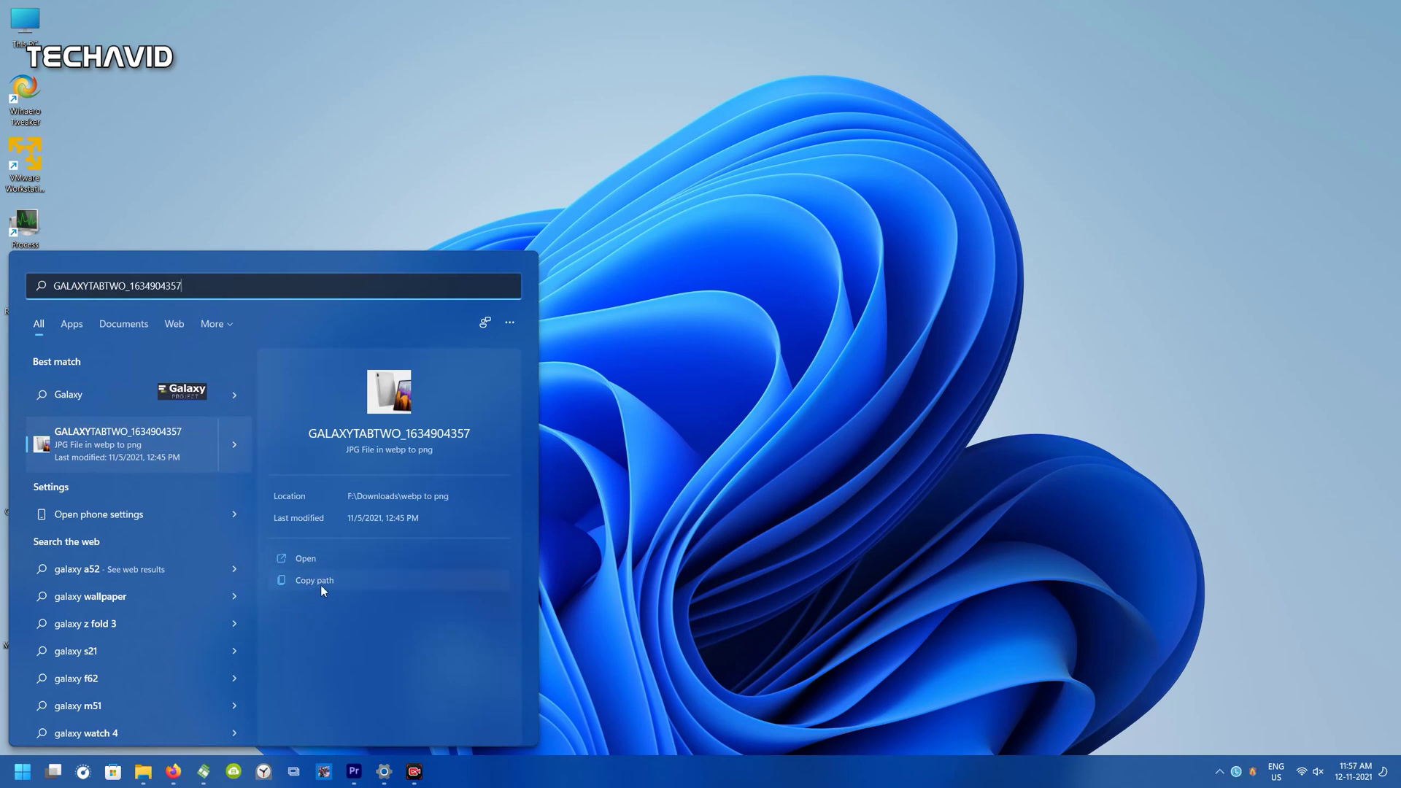
click(319, 585)
Step: In a File Explorer window on This PC, go to the copied path without its file name, and minimize the window
mouse_move(133, 778)
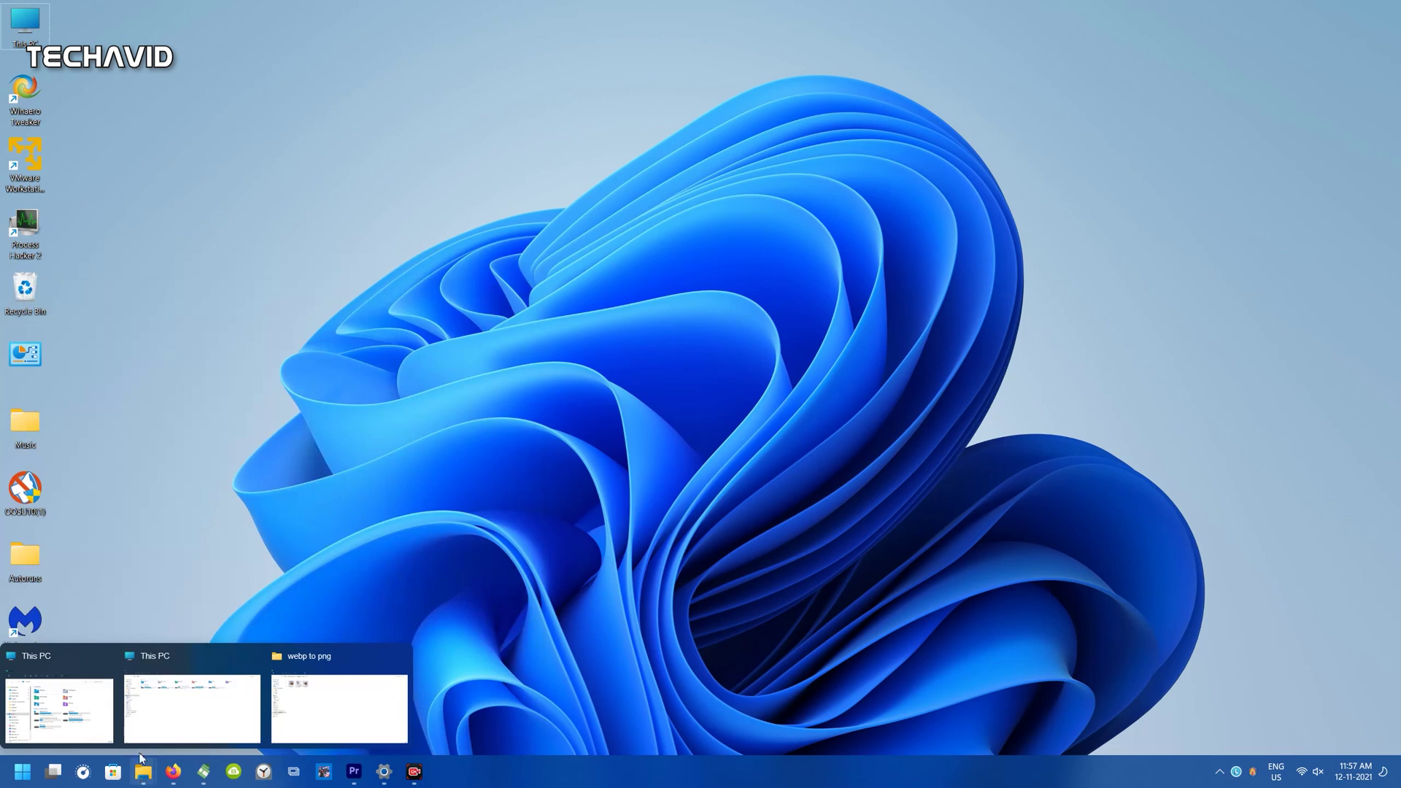
click(192, 706)
click(362, 71)
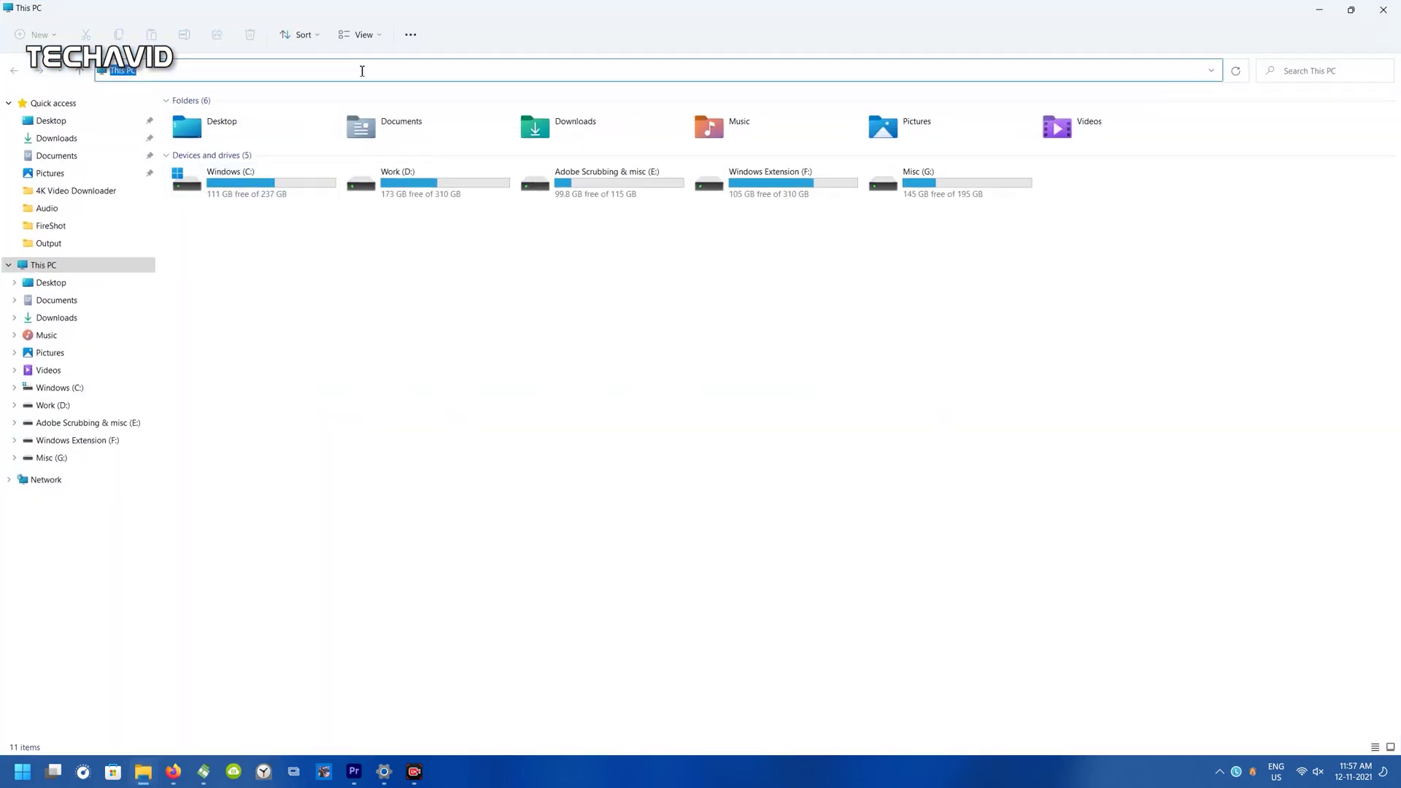
key(ctrl+v)
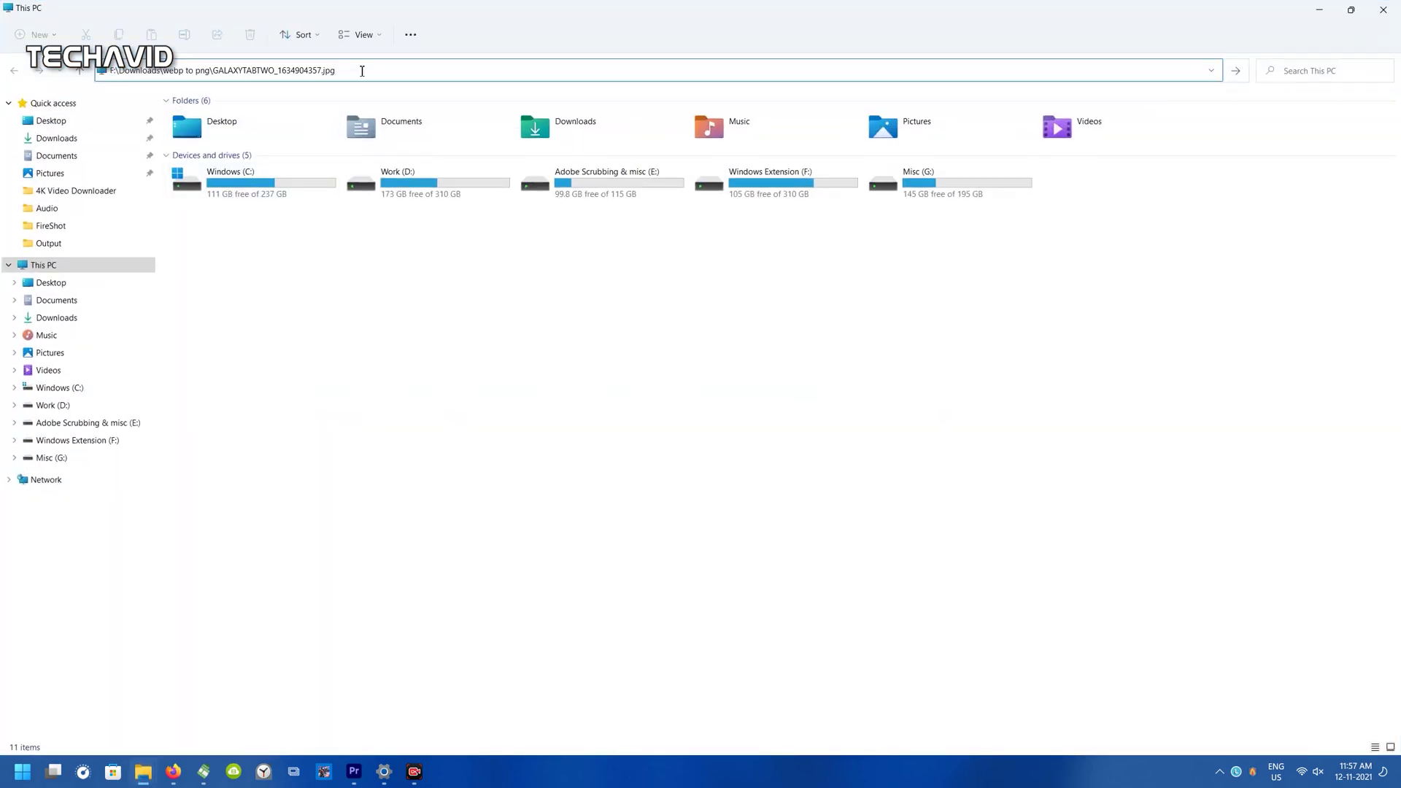
key(BackSpace)
key(BackSpace)
key(BackSpace)
key(BackSpace)
key(BackSpace)
key(BackSpace)
key(BackSpace)
key(BackSpace)
key(BackSpace)
key(BackSpace)
key(BackSpace)
key(BackSpace)
key(BackSpace)
key(BackSpace)
key(BackSpace)
key(BackSpace)
key(BackSpace)
key(BackSpace)
key(BackSpace)
key(BackSpace)
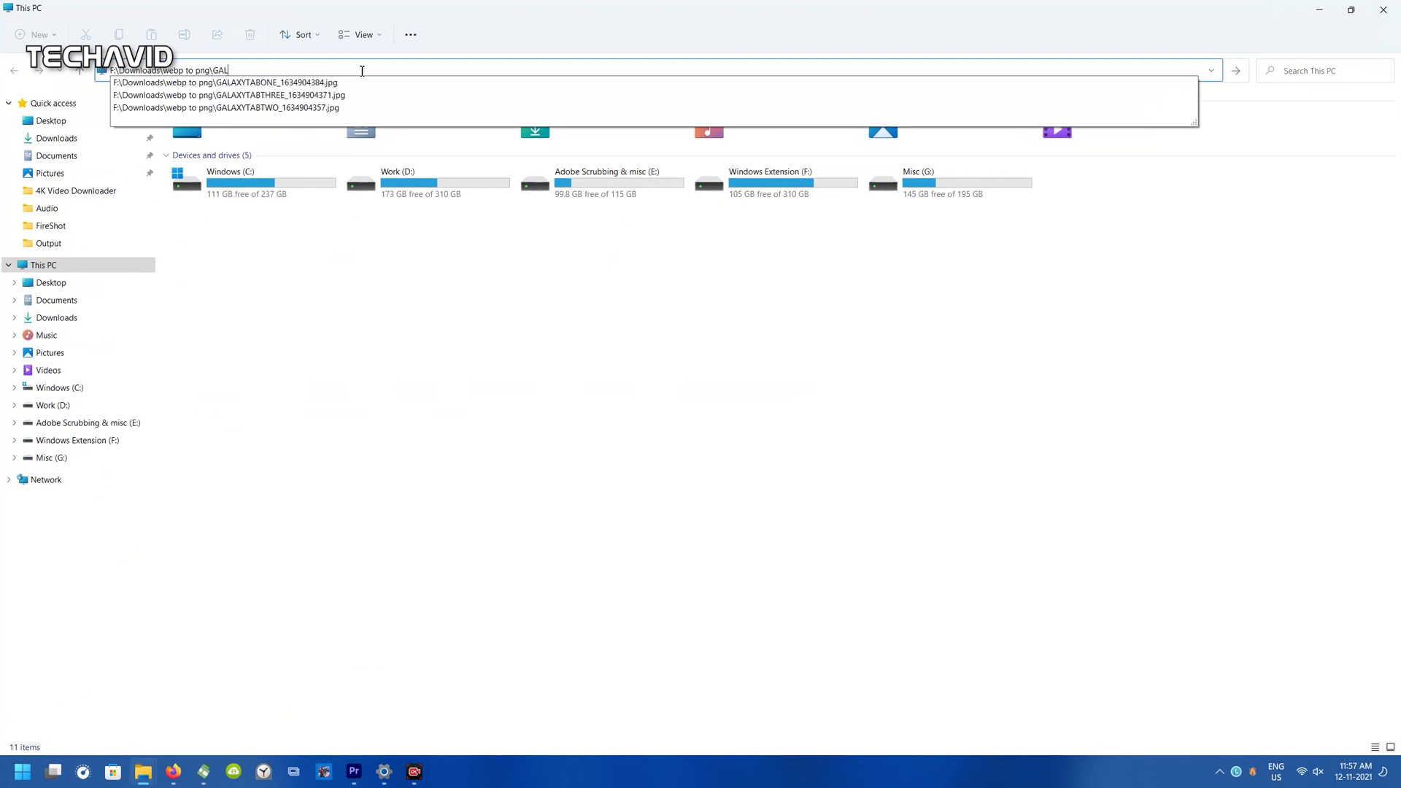
key(Return)
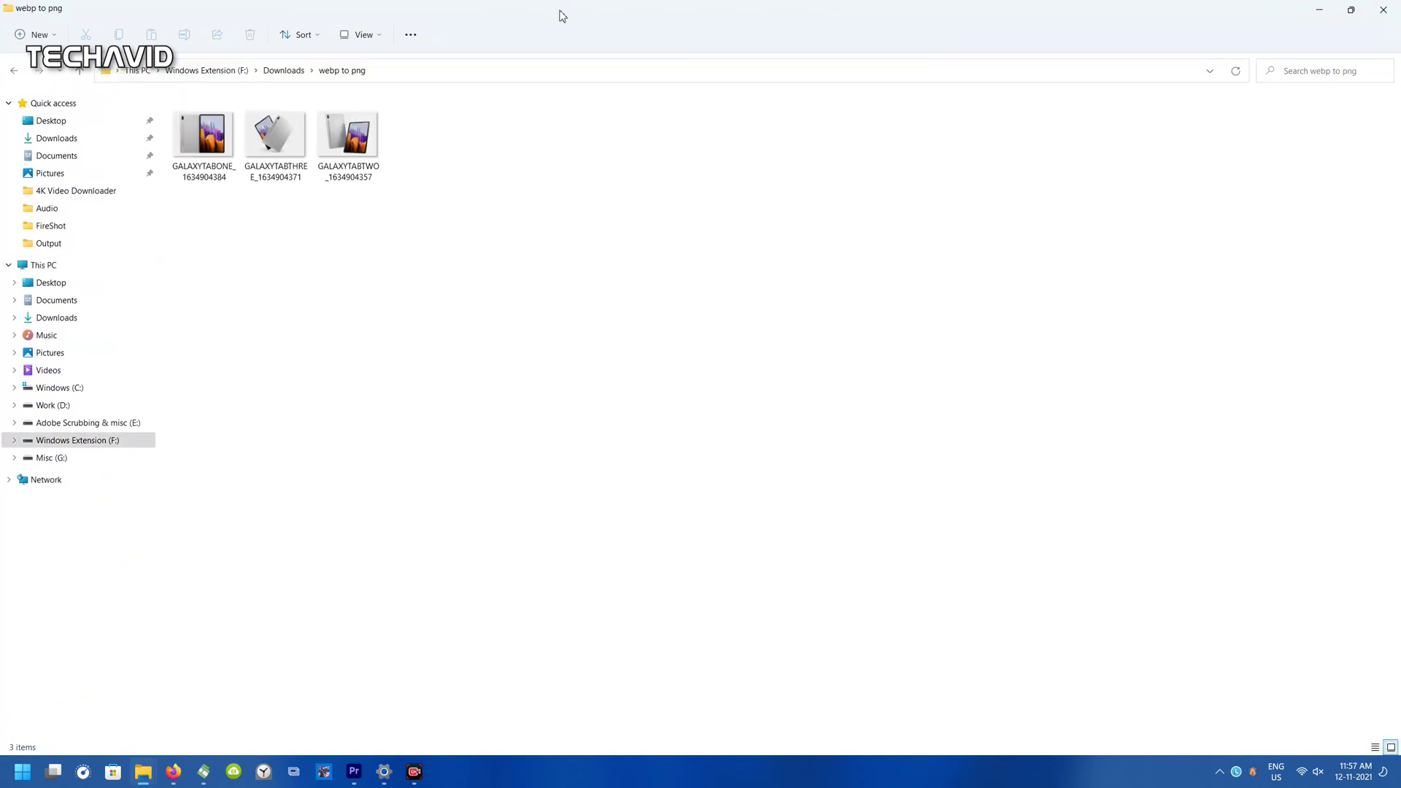
click(1320, 9)
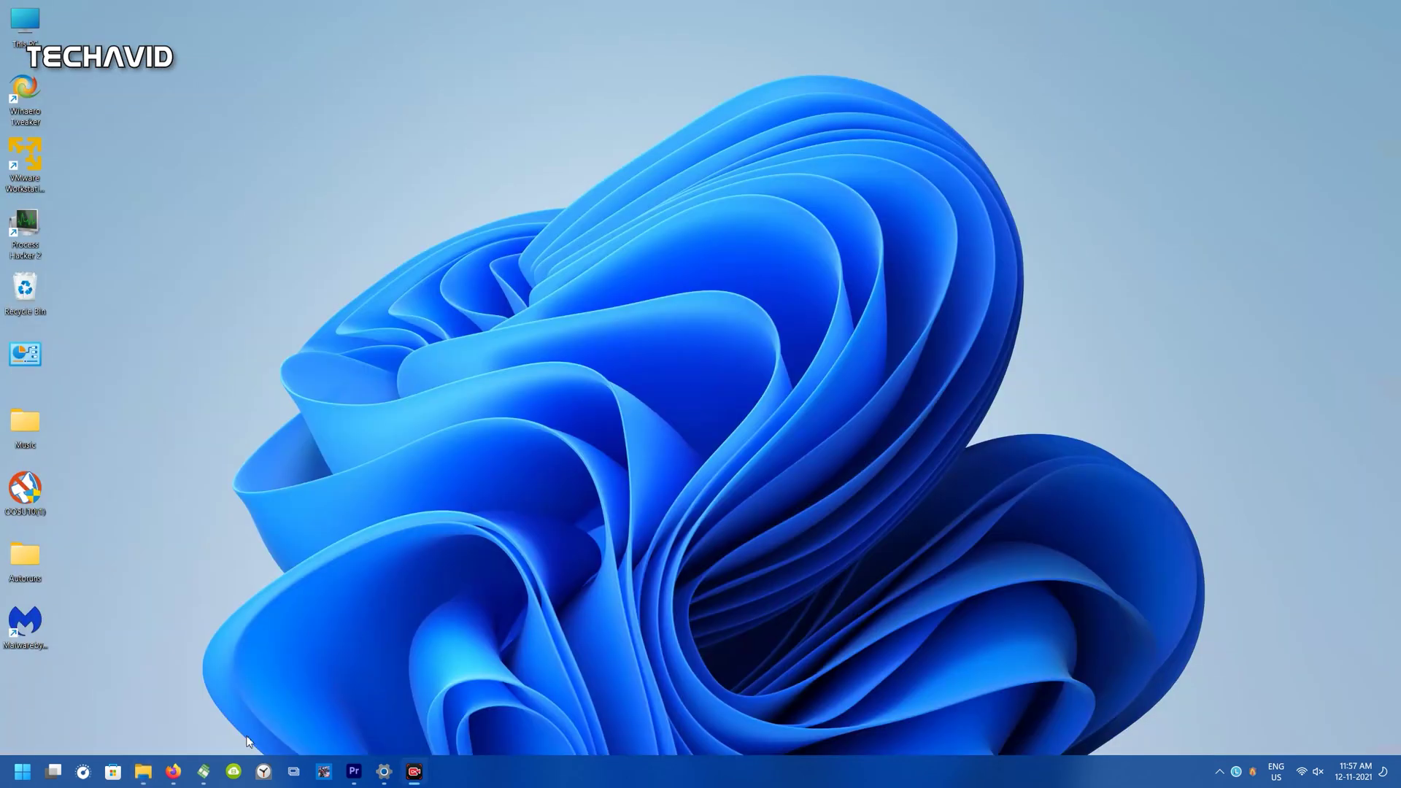
key(super)
text(GALAXYTABTWO_1634904357)
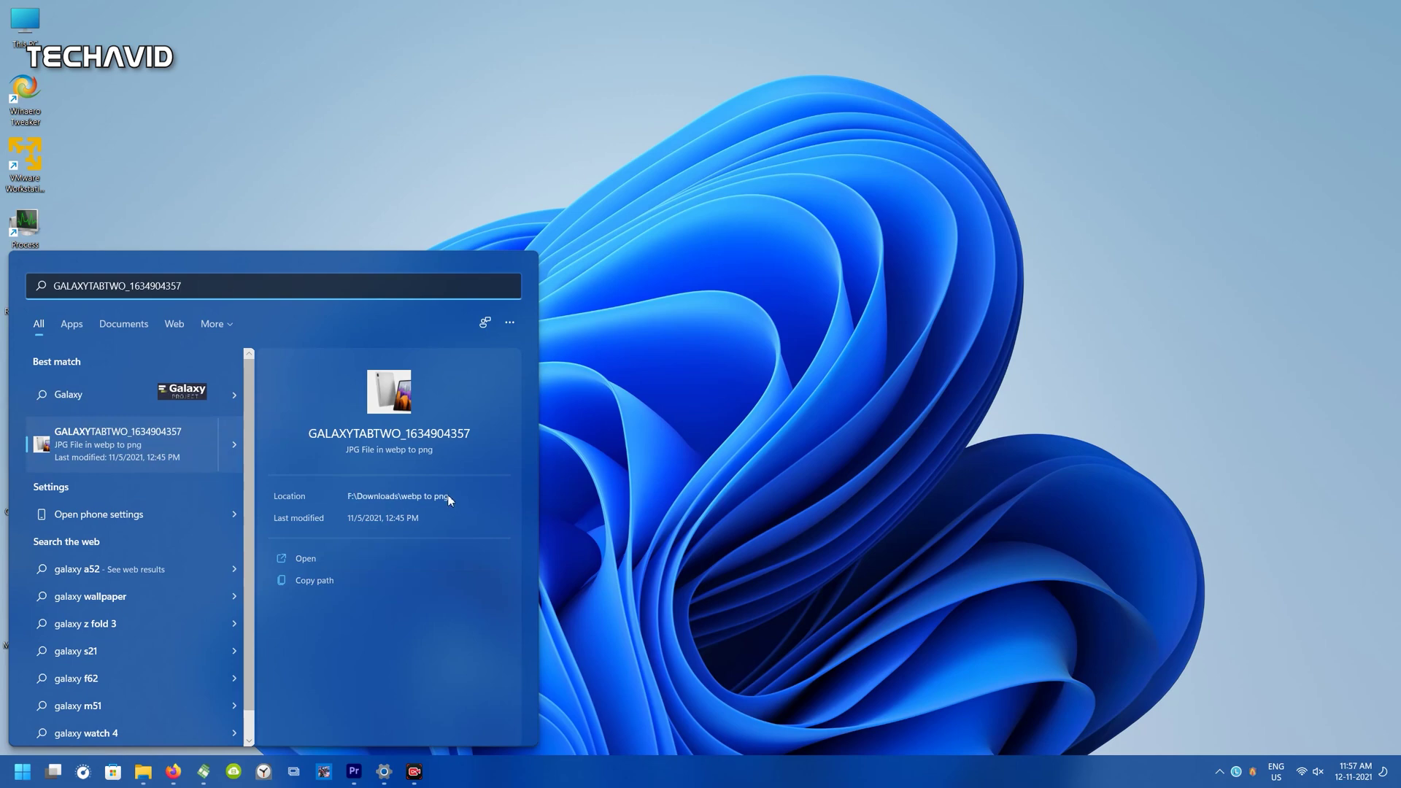
click(389, 497)
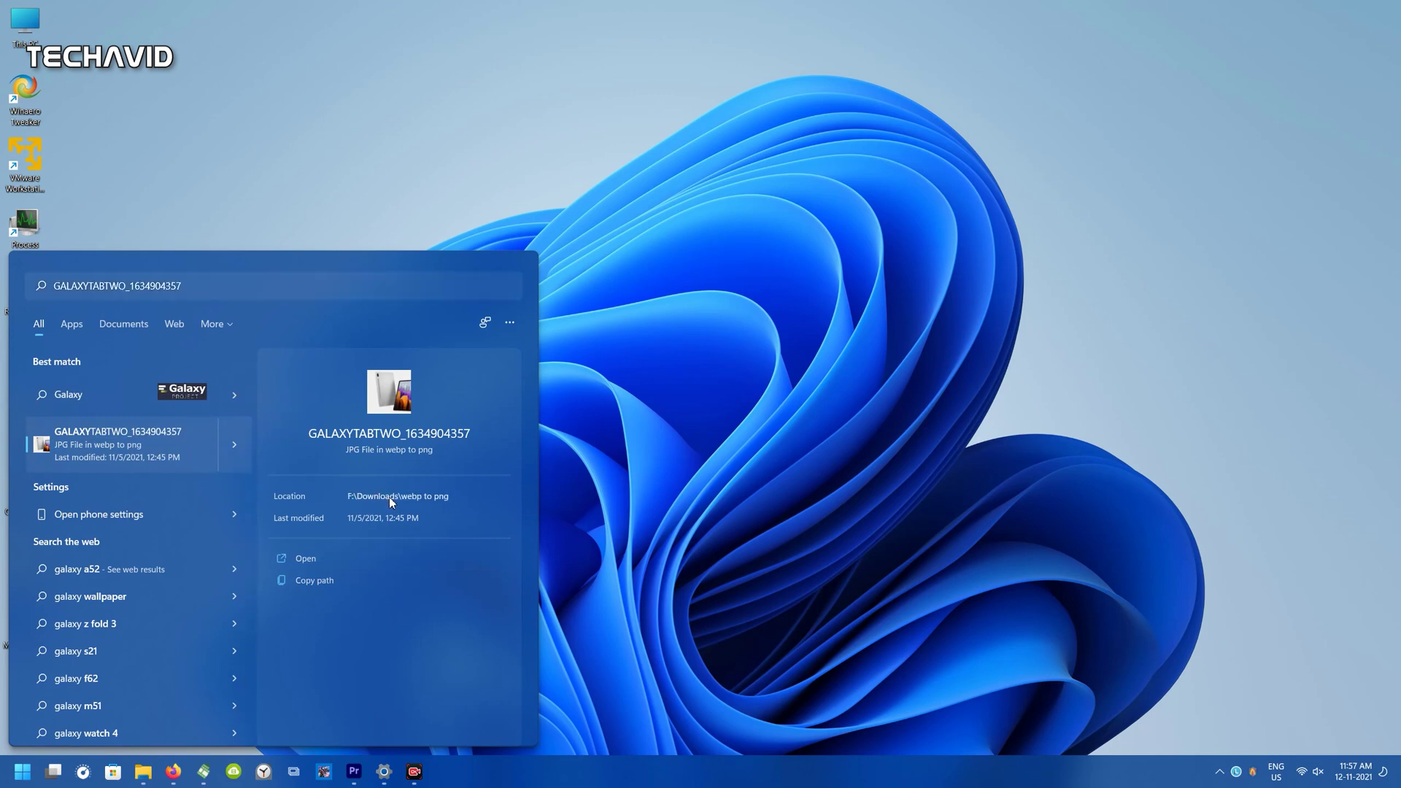
key(space)
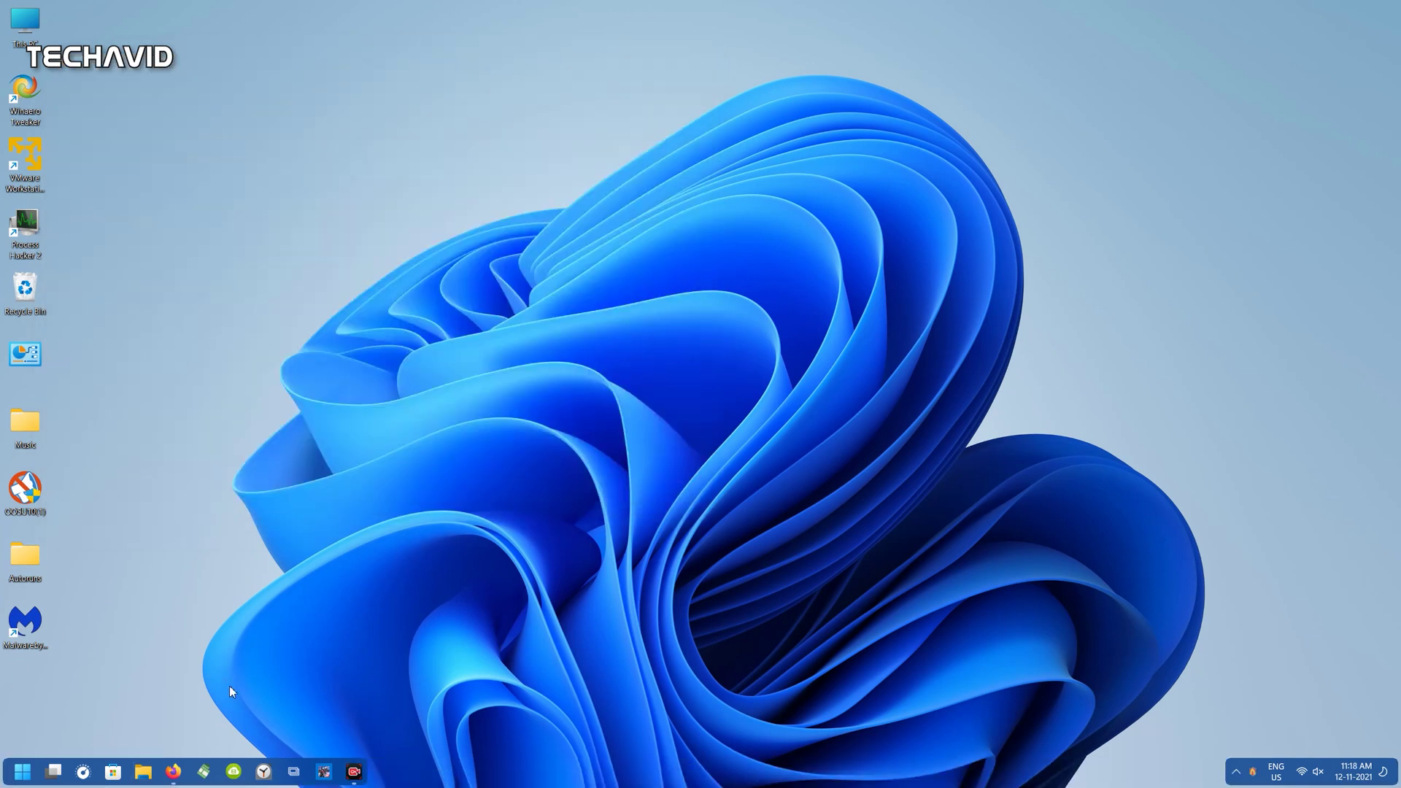
Step: Open Command Prompt as administrator and run winget uninstall "windows web experience pack"
key(super)
text(cmd)
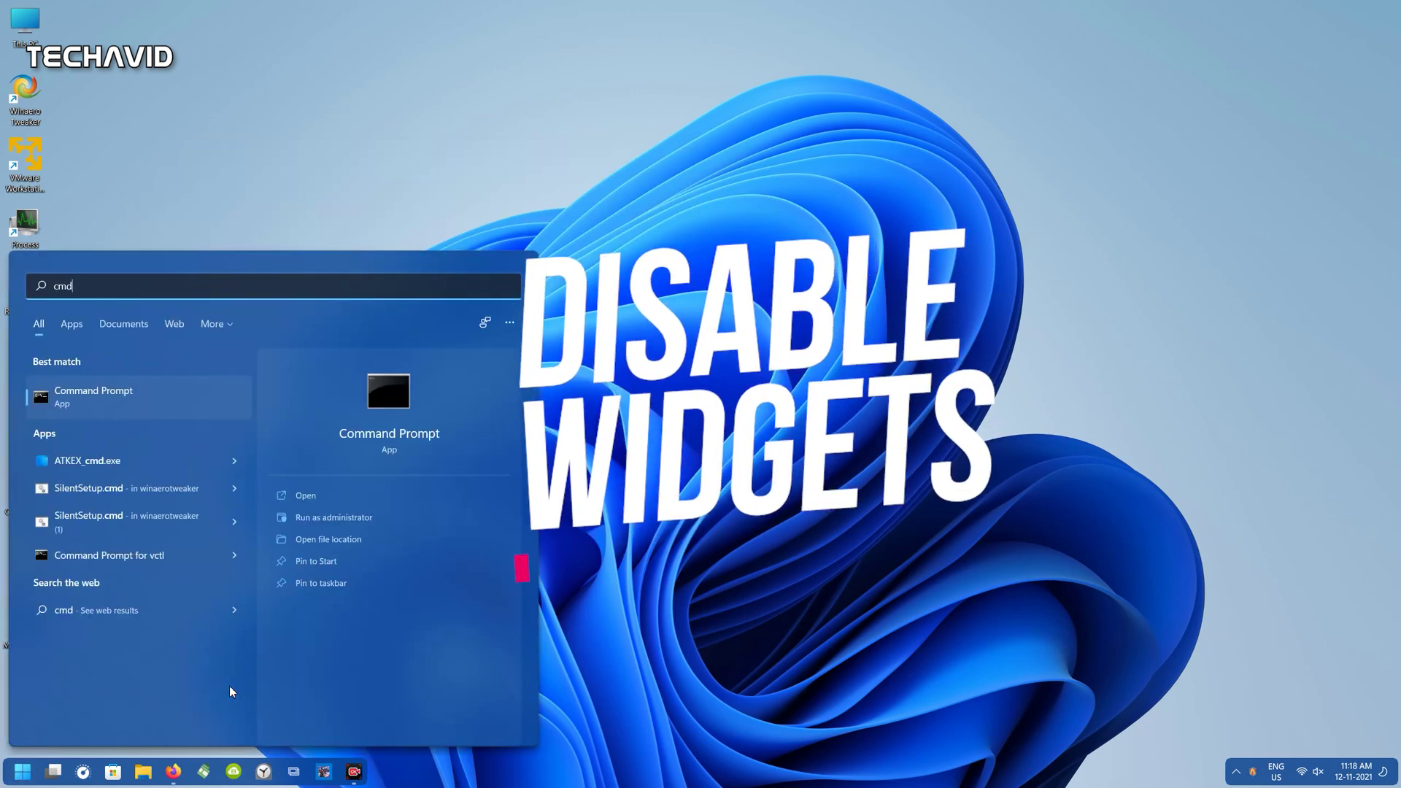
click(334, 518)
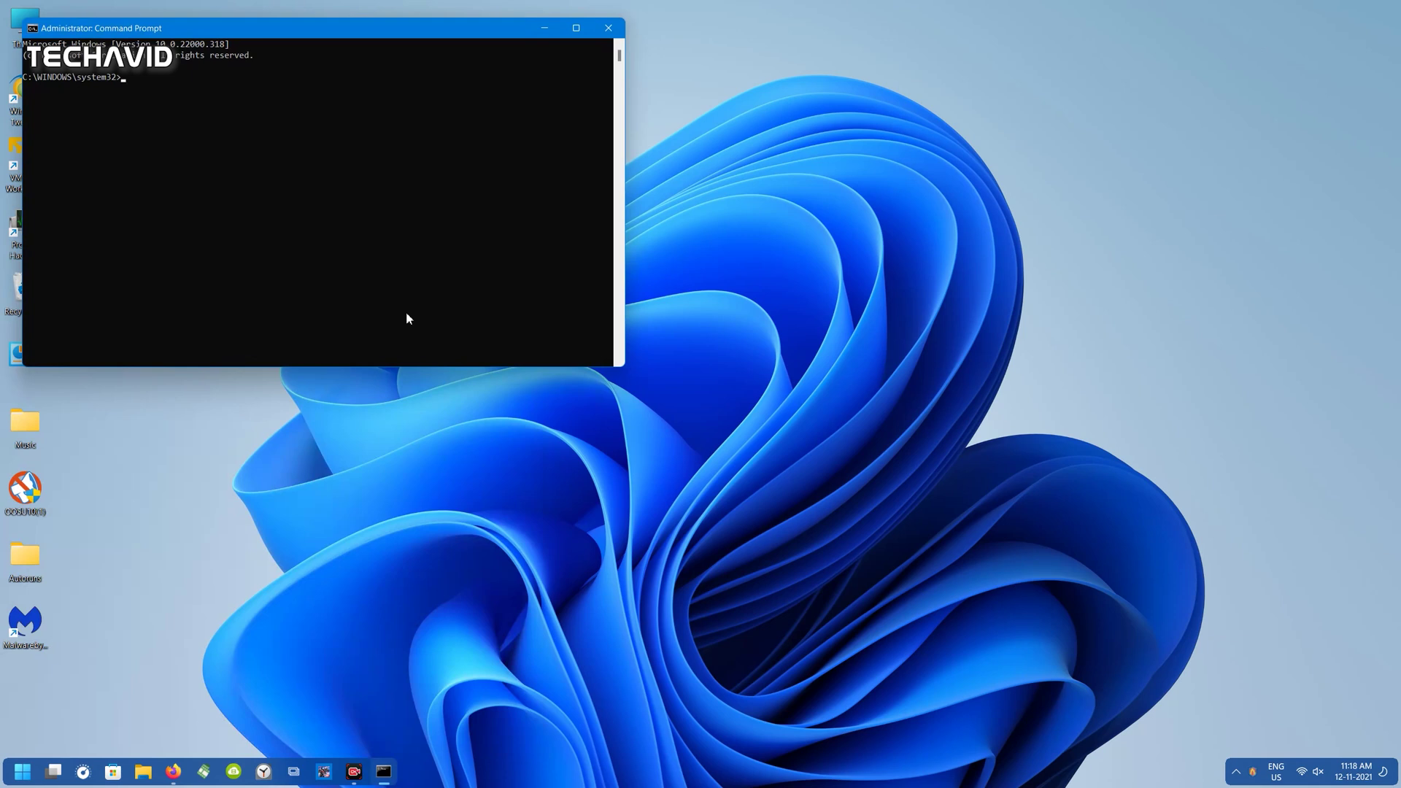
text(nget uninstall "windows web experiecnce pack")
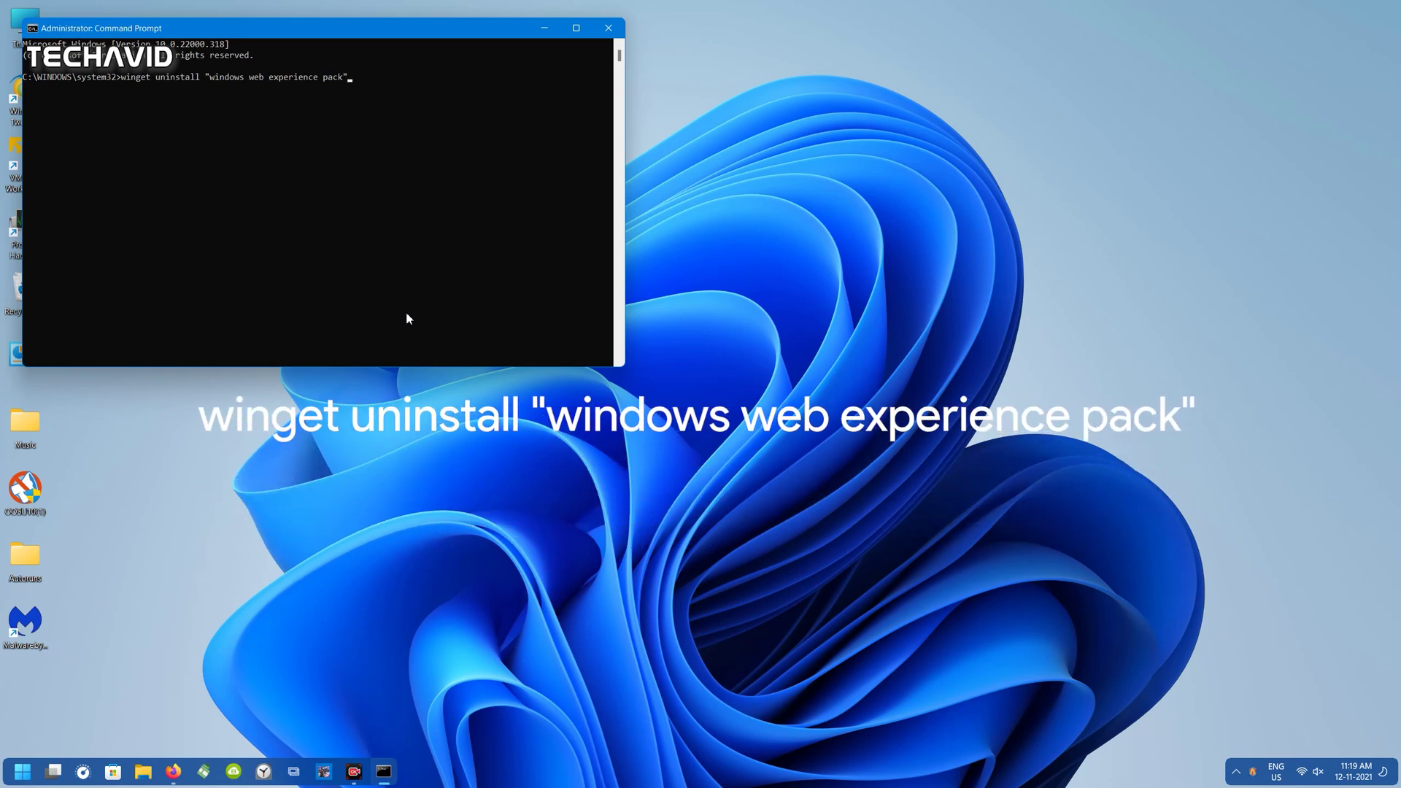
key(Return)
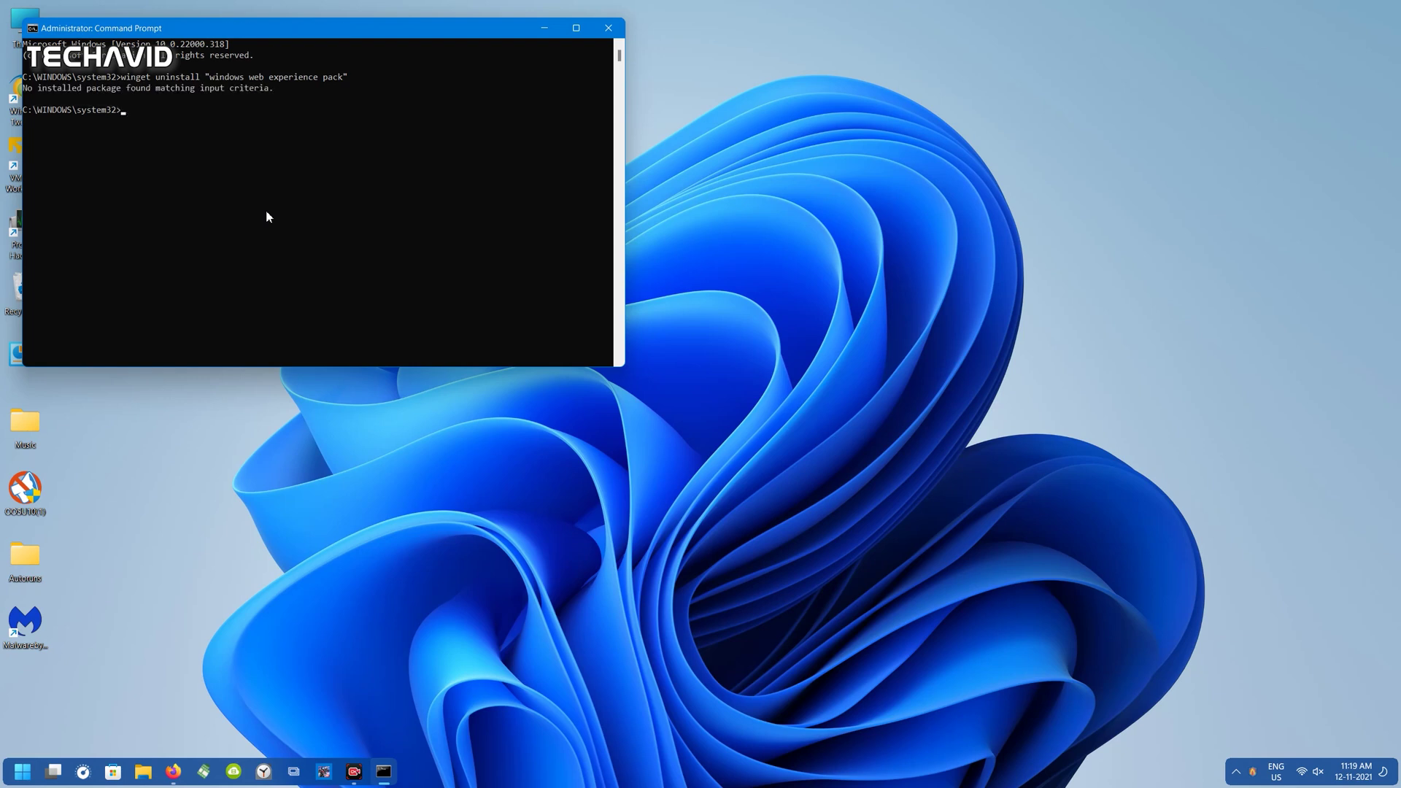